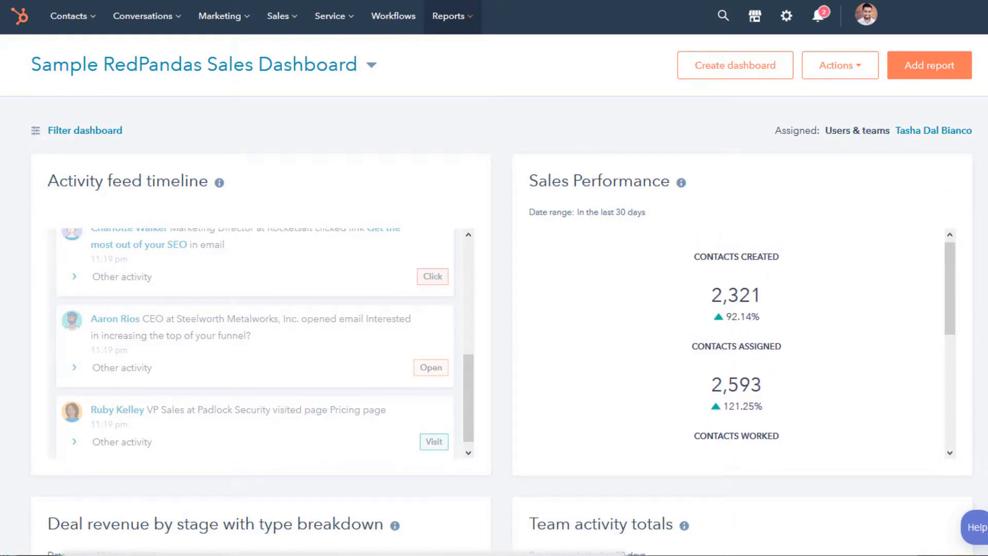
- Review the sales dashboard's reports, from deal revenue and team activity totals down to calls and contacts without activity
scroll(983, 522, down, 5)
scroll(983, 523, down, 5)
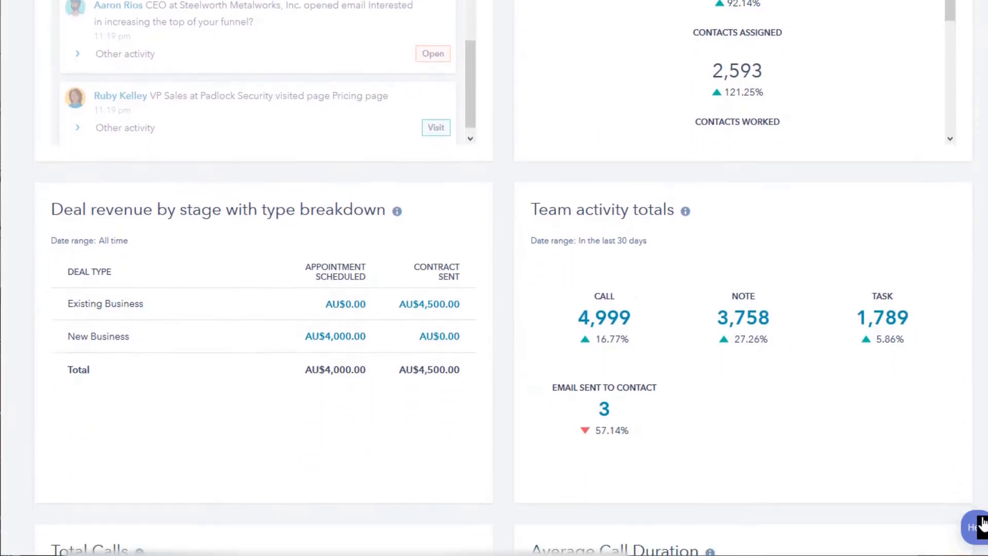
scroll(482, 266, down, 5)
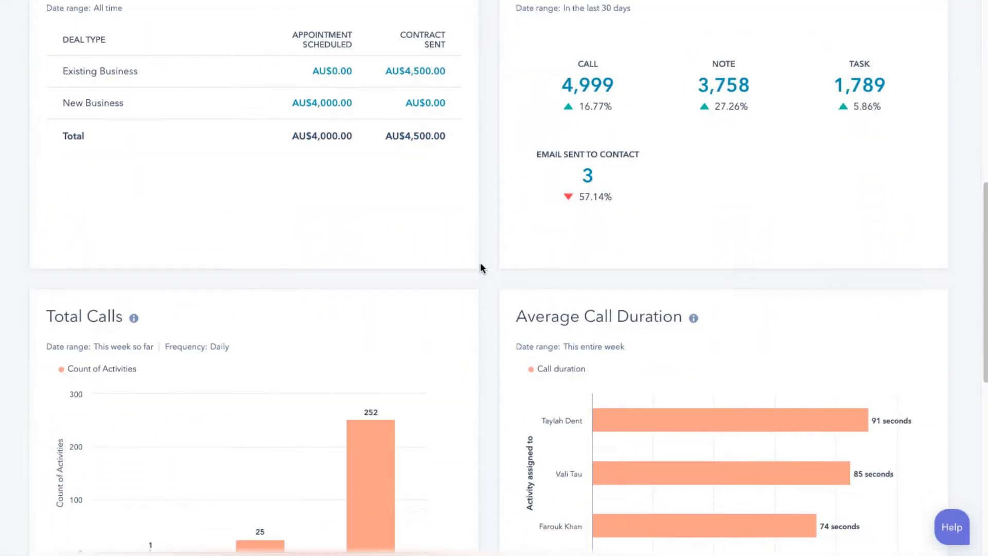
scroll(480, 266, down, 6)
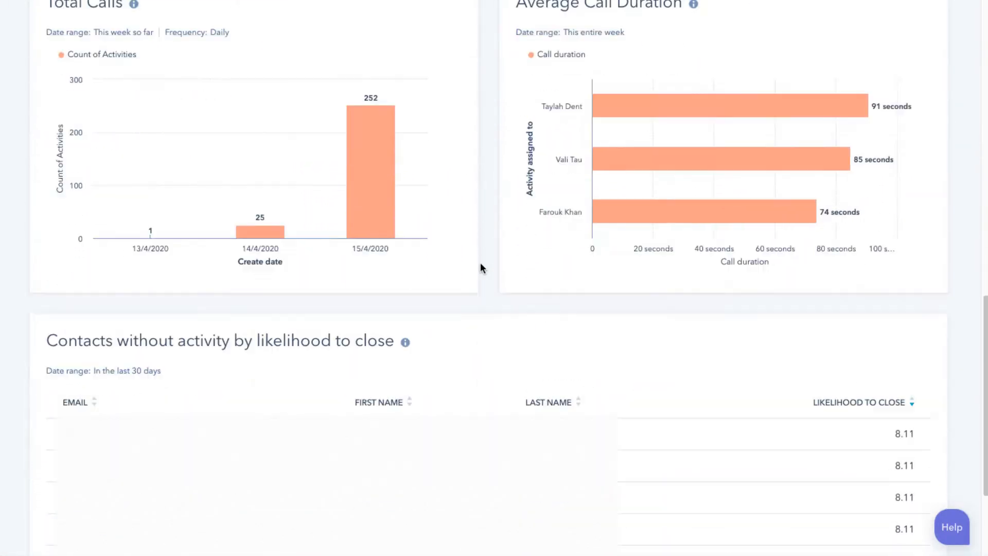
mouse_move(480, 265)
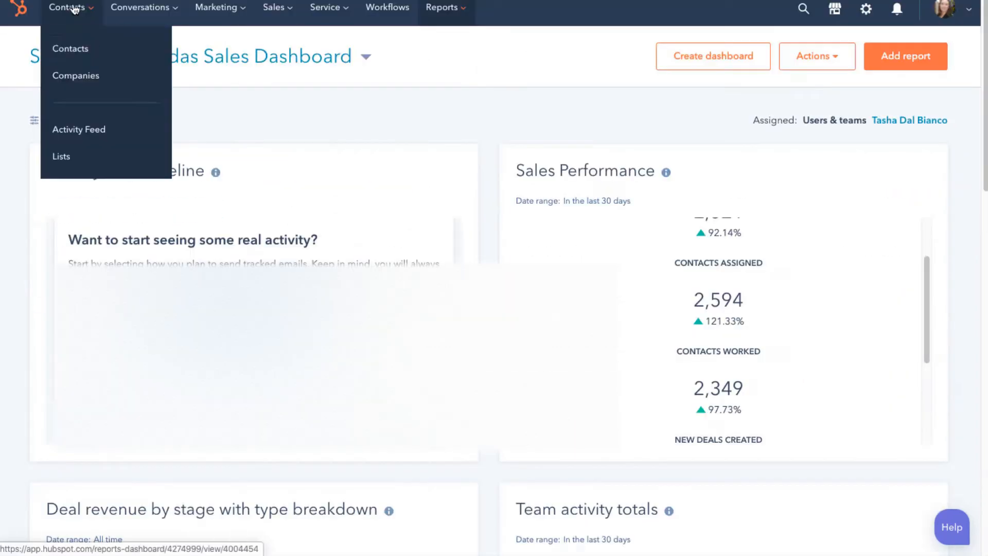
- Open the contacts list and filter it to contacts whose Create date is Yesterday
click(78, 48)
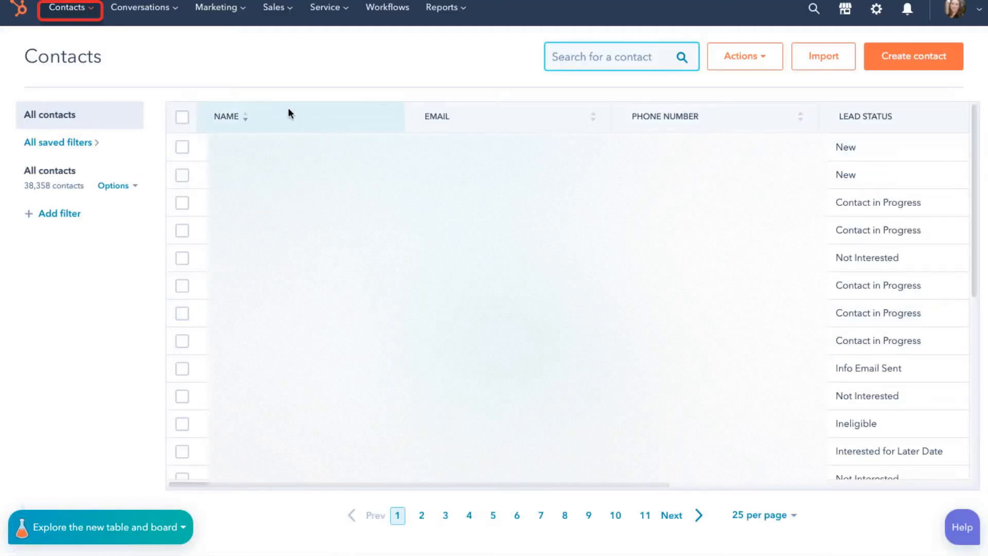
click(43, 220)
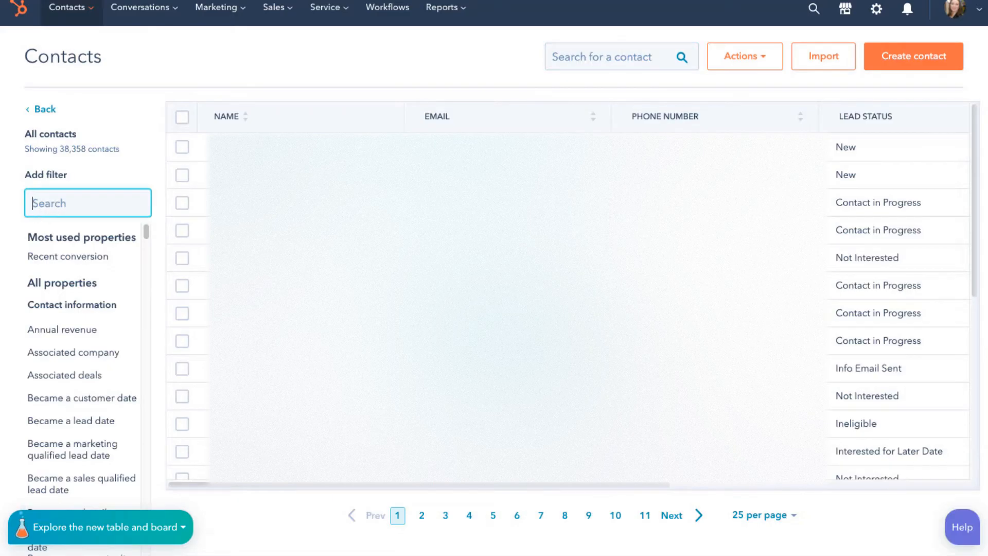
text(create)
click(40, 283)
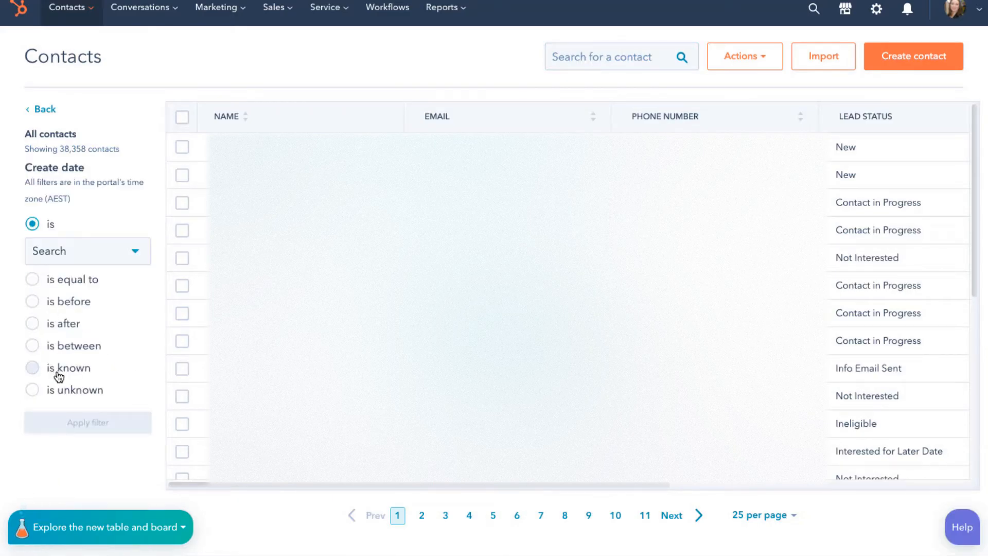
click(69, 261)
click(69, 387)
click(68, 423)
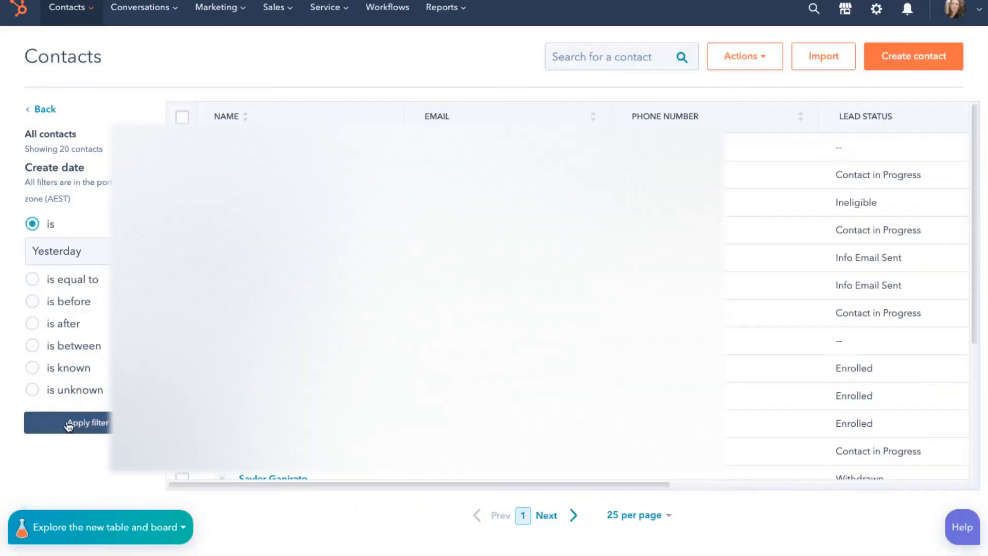
- Create a new active contact list named Test
click(67, 7)
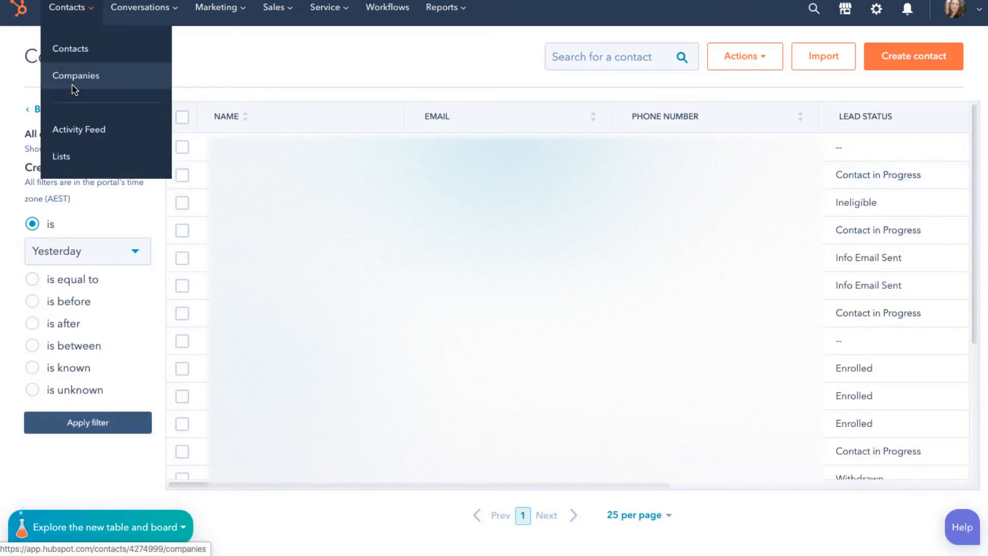
click(71, 157)
click(903, 55)
click(162, 71)
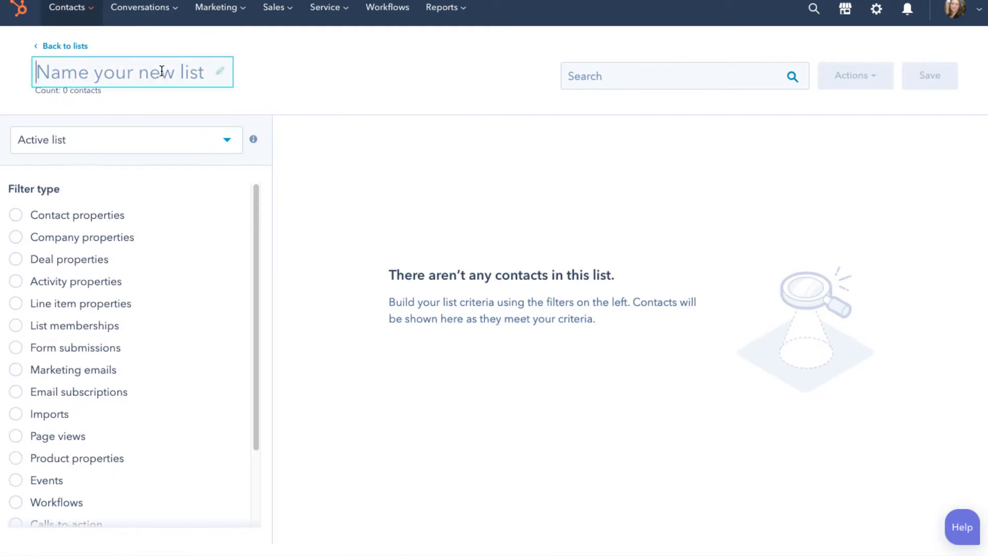
text(Test)
click(86, 257)
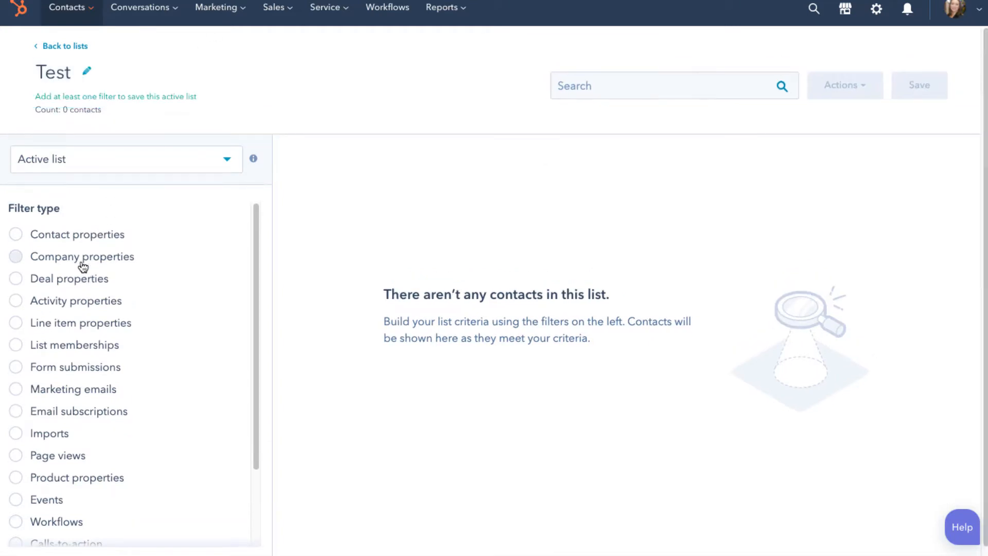
- Filter the list by the deal property Deal stage is any of Decision Maker Bought-In (Sales Pipeline), and save the list
click(69, 280)
text(stage)
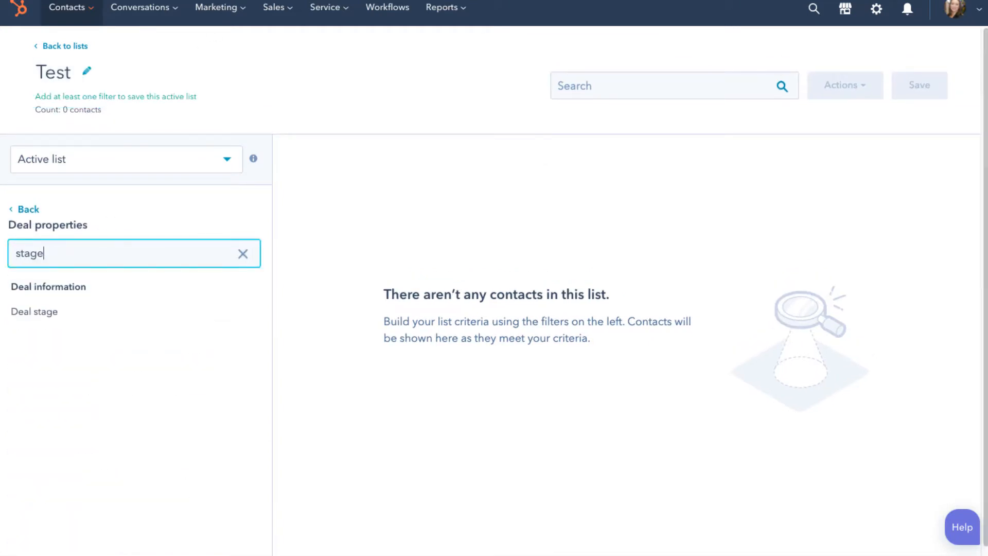
click(52, 311)
click(62, 340)
scroll(139, 473, down, 5)
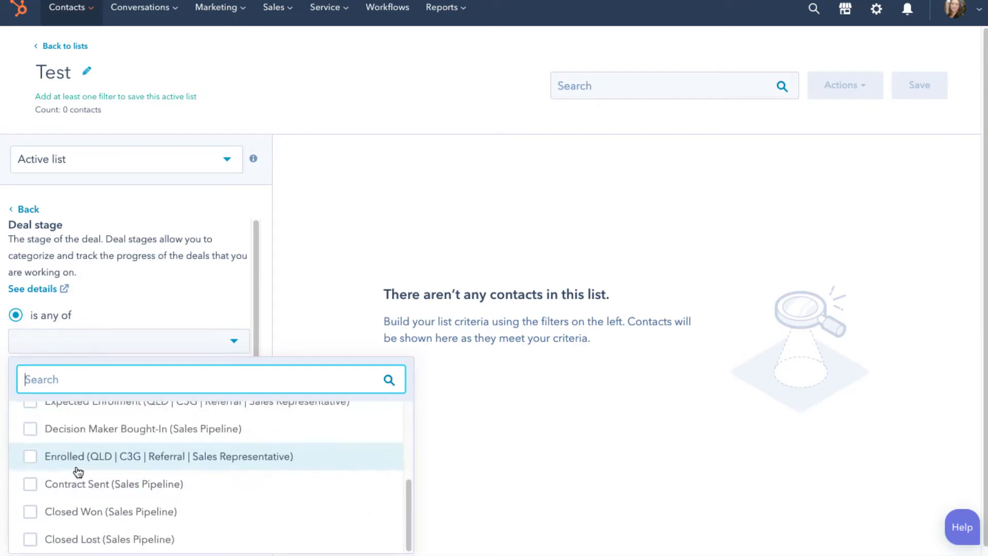
click(78, 429)
click(131, 272)
click(56, 507)
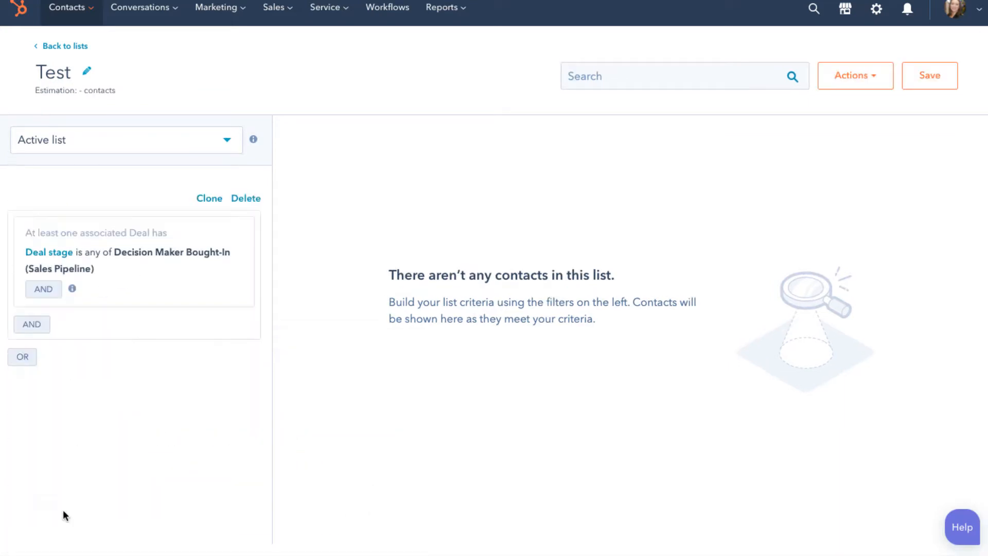
click(927, 75)
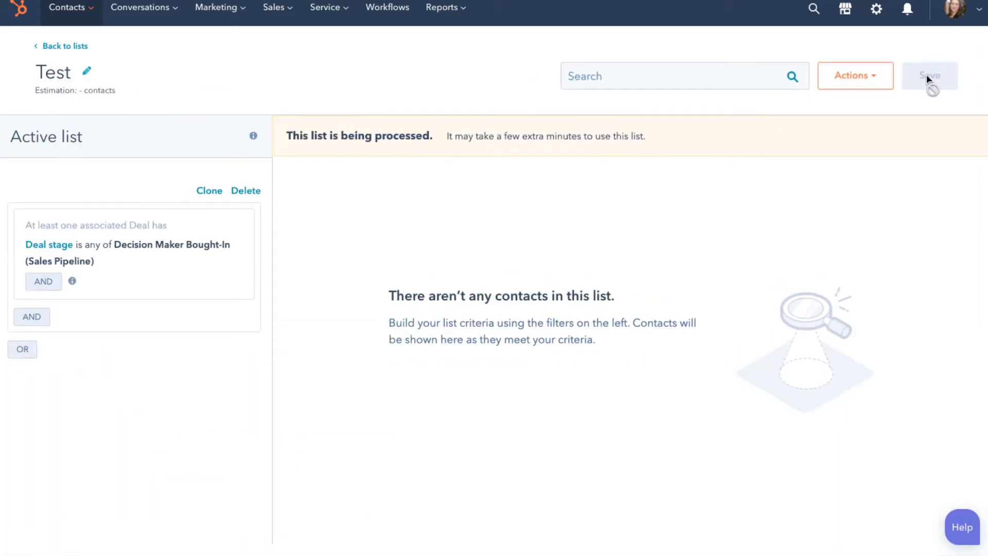
- Open a contact's record and review the properties under About this contact
click(81, 9)
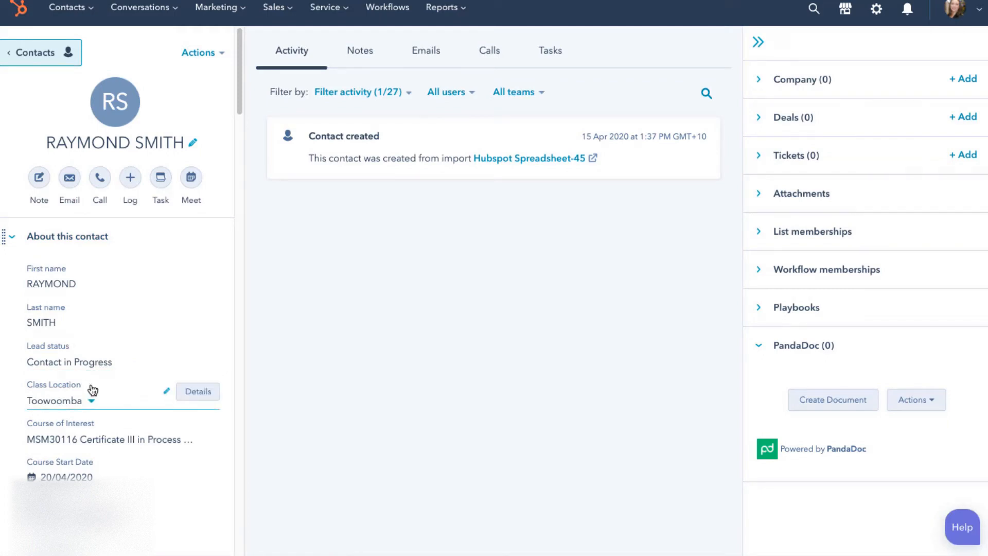
scroll(96, 407, down, 4)
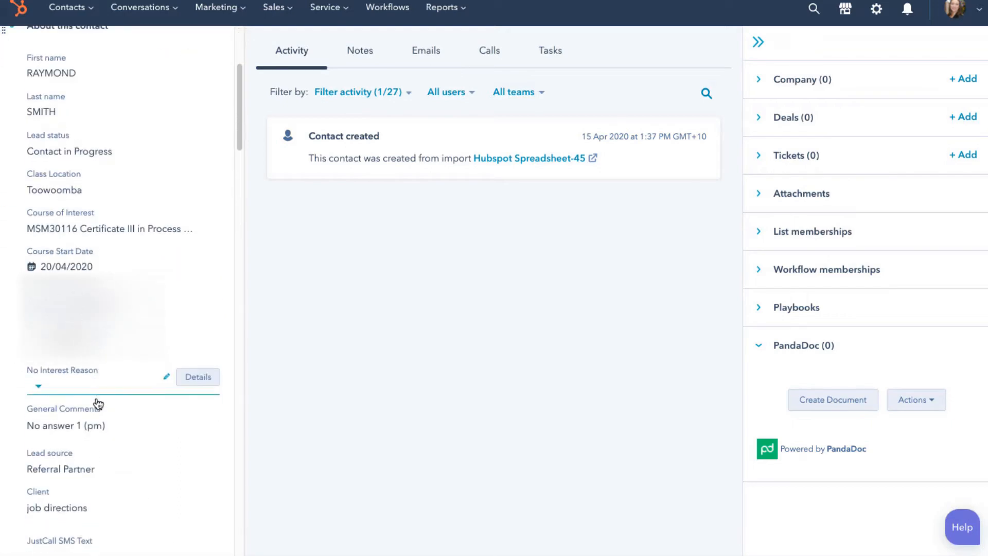
scroll(97, 401, up, 5)
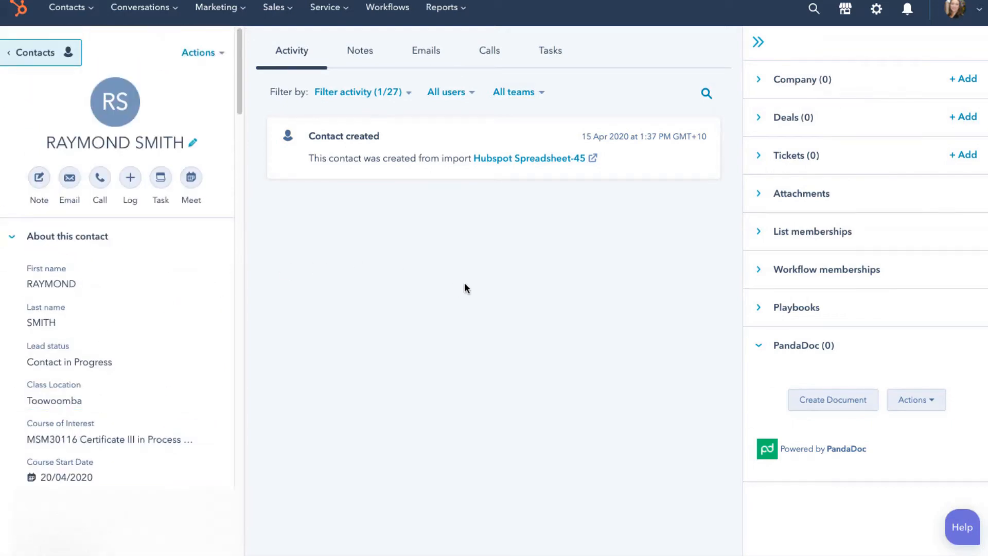
- Set the contact's activity filter to include all activity types
click(411, 94)
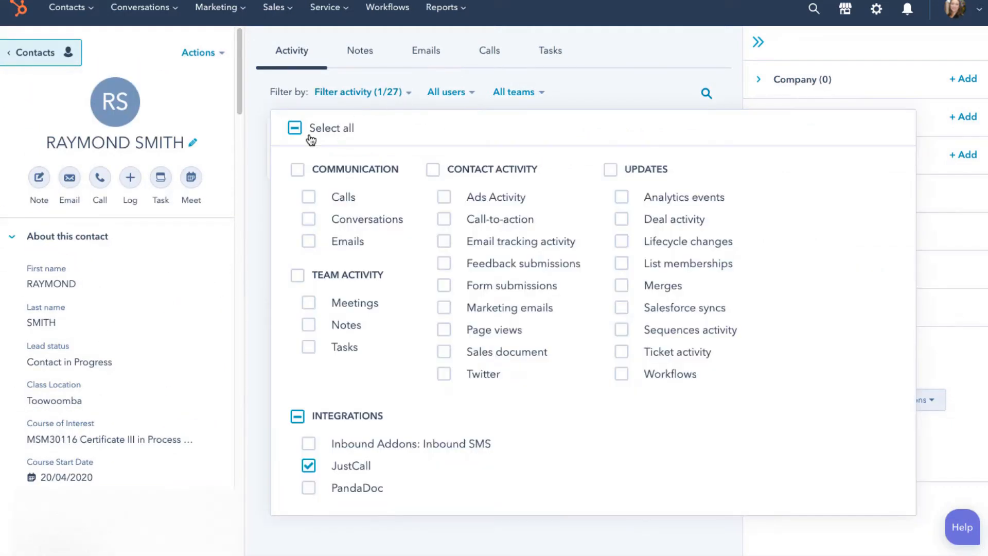
click(296, 128)
click(613, 72)
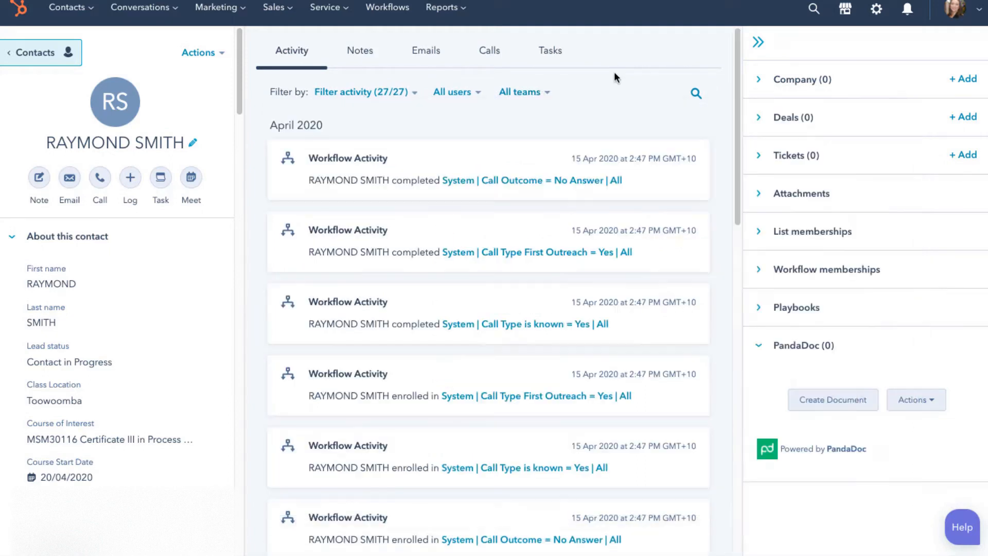
- Look through the contact's activity timeline, including the workflow entries and the logged call
scroll(588, 231, down, 1)
scroll(587, 231, down, 10)
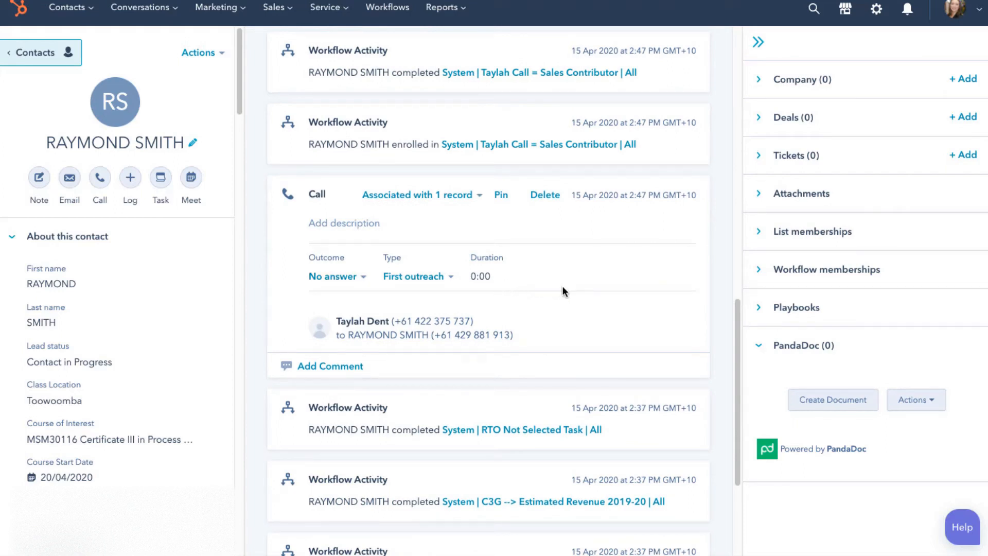
scroll(516, 282, down, 2)
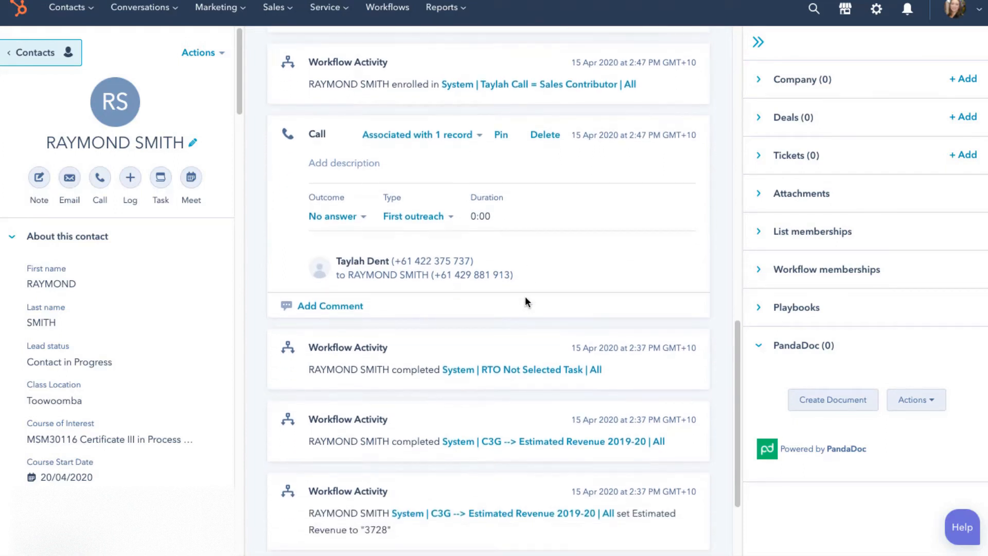
scroll(525, 302, up, 7)
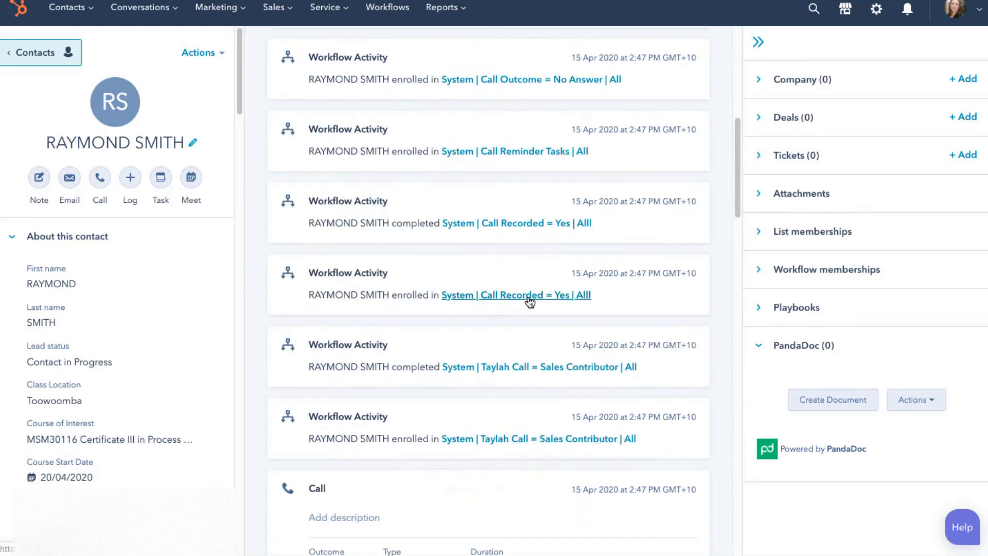
scroll(530, 295, up, 10)
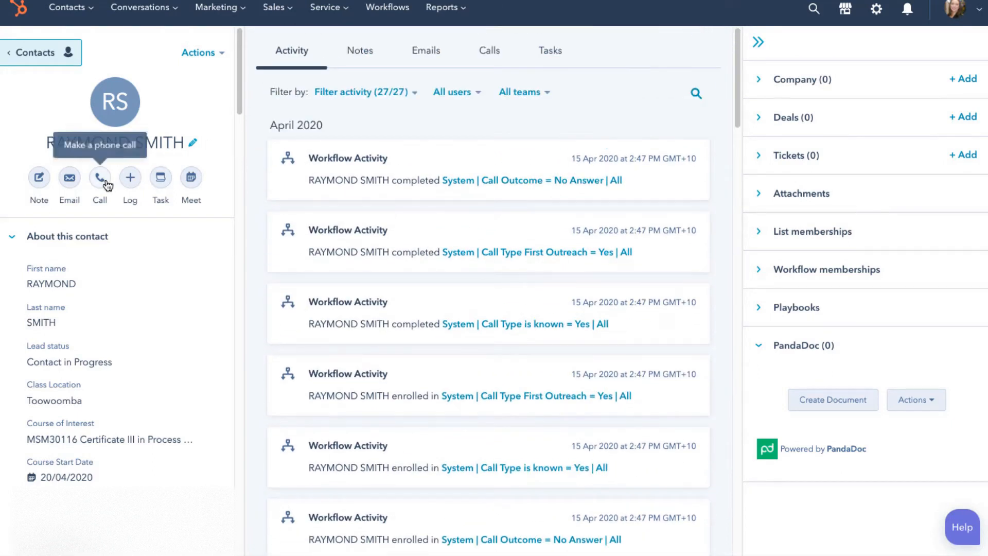
- View the contact's calling options and the email composer's template picker, closing each without calling or sending anything
click(105, 181)
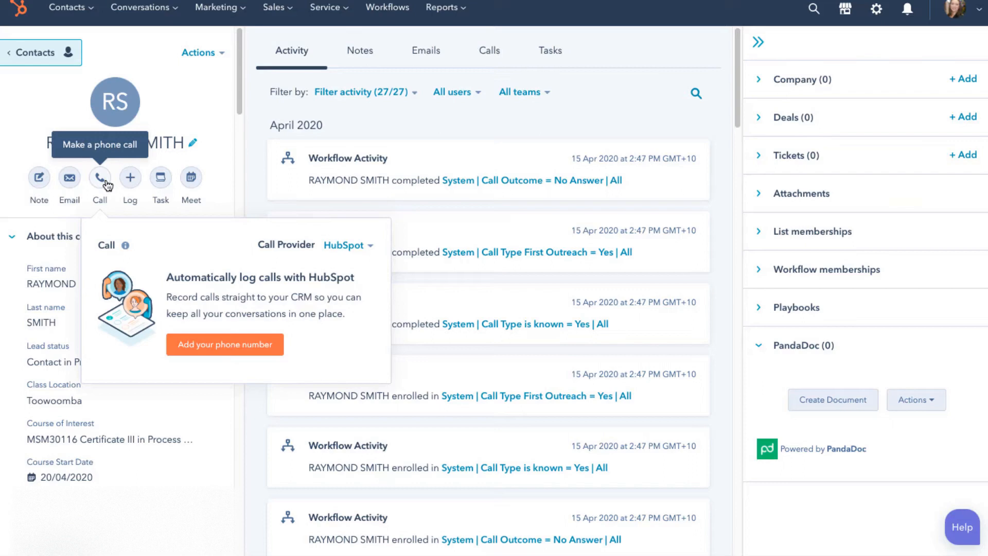
click(105, 182)
click(69, 180)
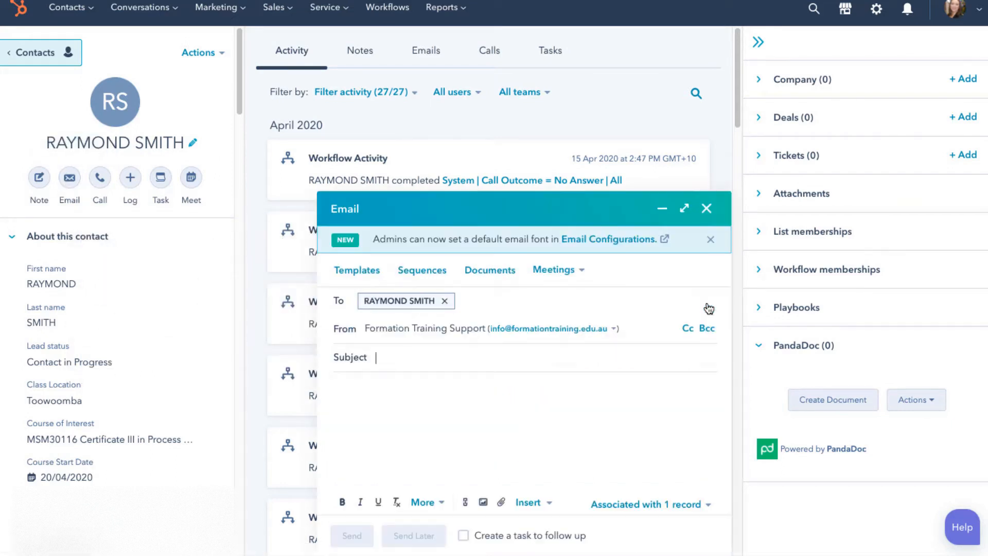
click(706, 209)
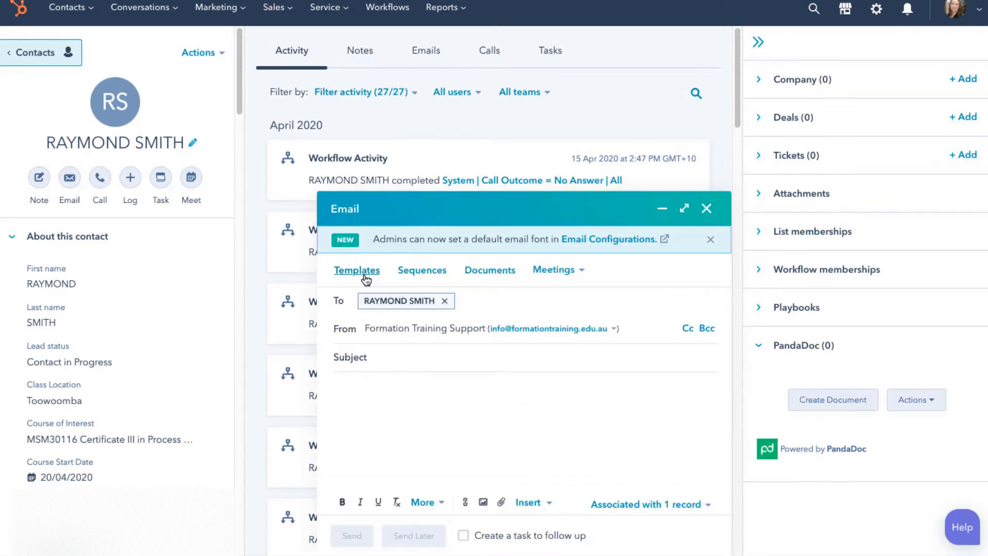
click(365, 276)
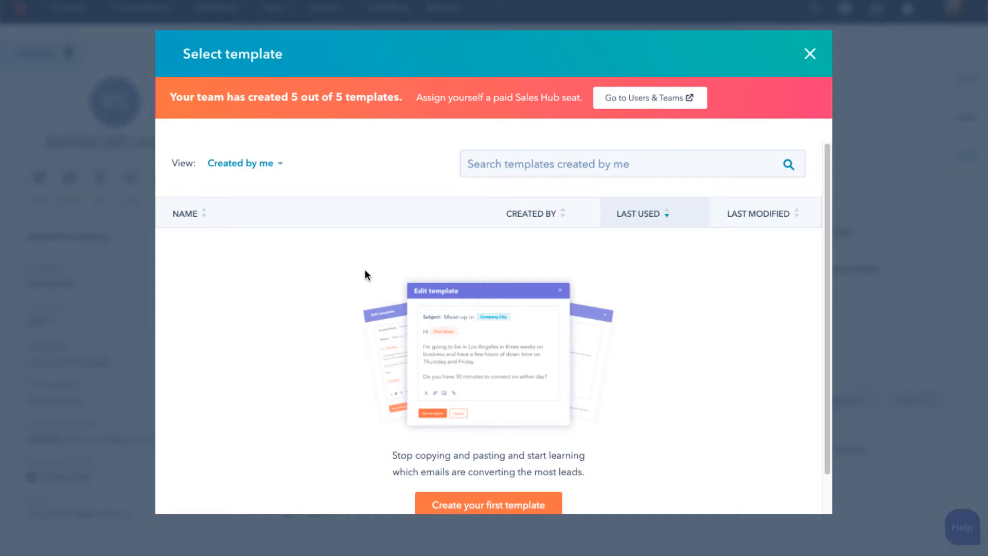
click(810, 55)
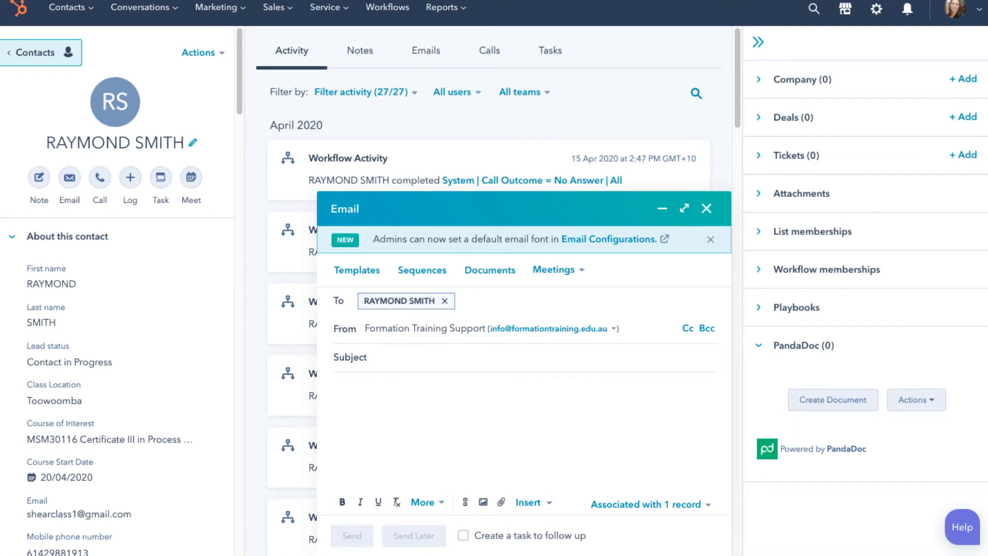
click(707, 209)
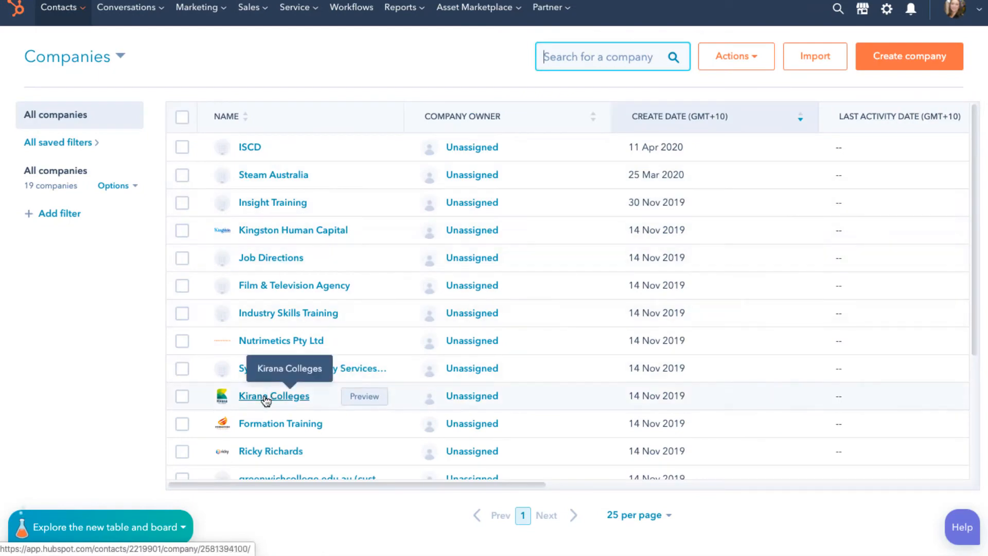
- Add an existing Nutrimetics contact to the Nutrimetics Pty Ltd company record, save, and open that contact from the company
click(262, 342)
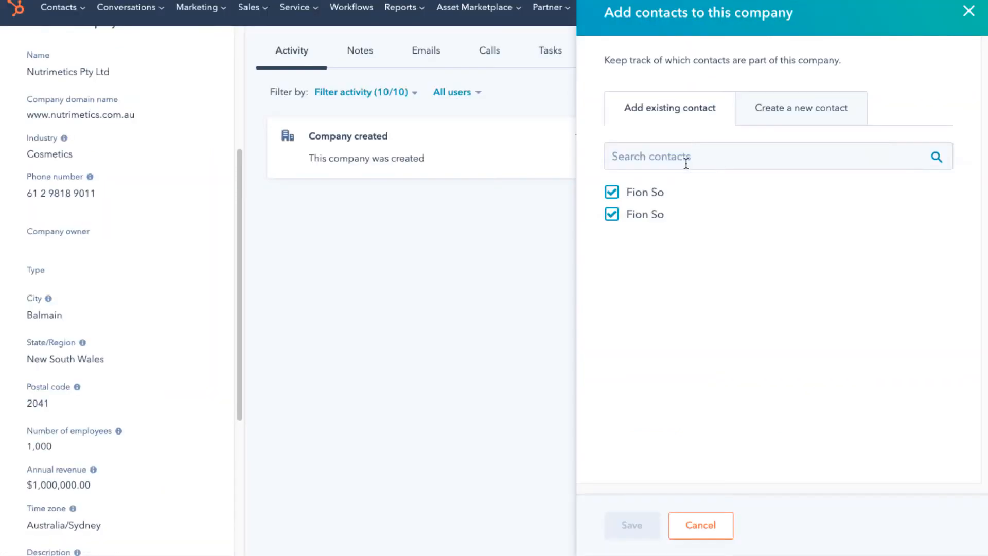
click(686, 160)
text(Leda)
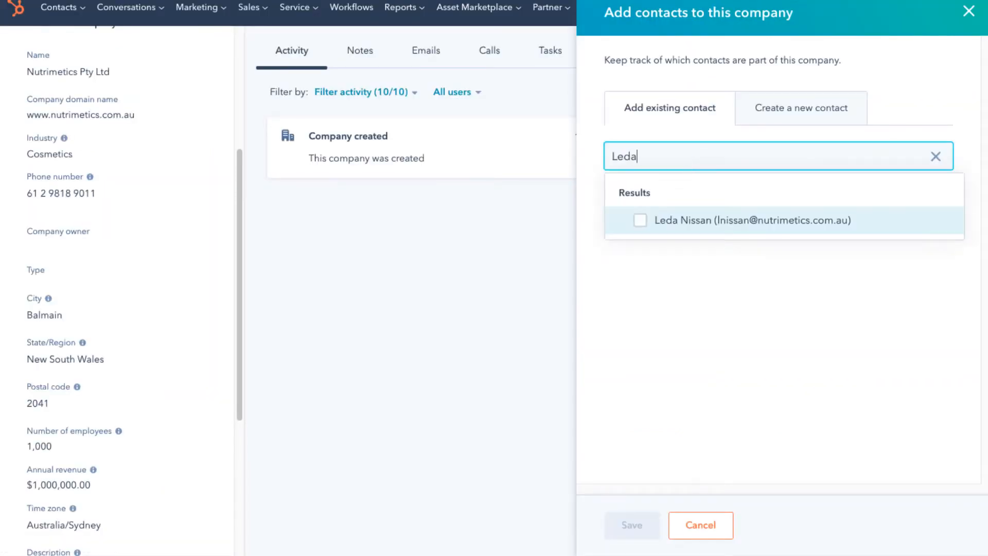
click(639, 222)
click(632, 525)
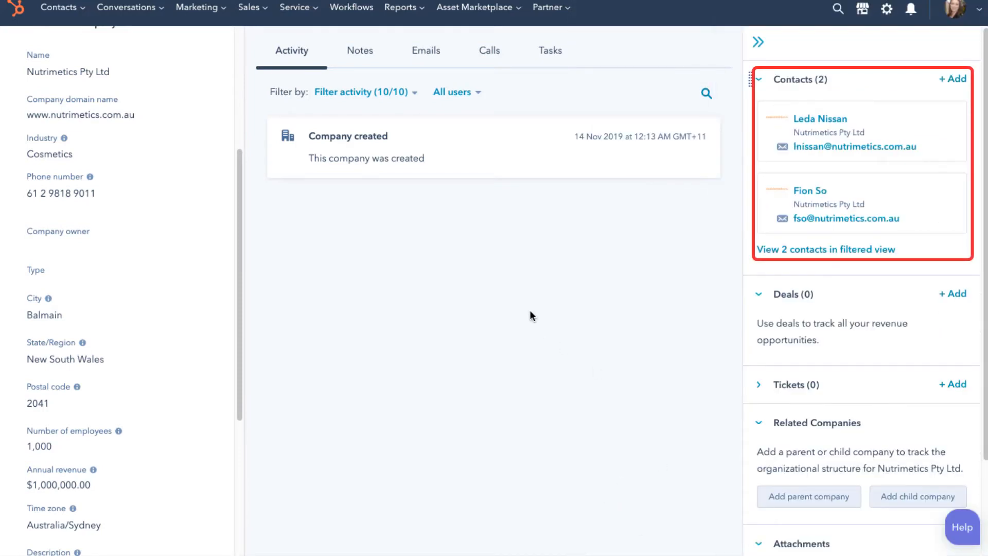
click(810, 120)
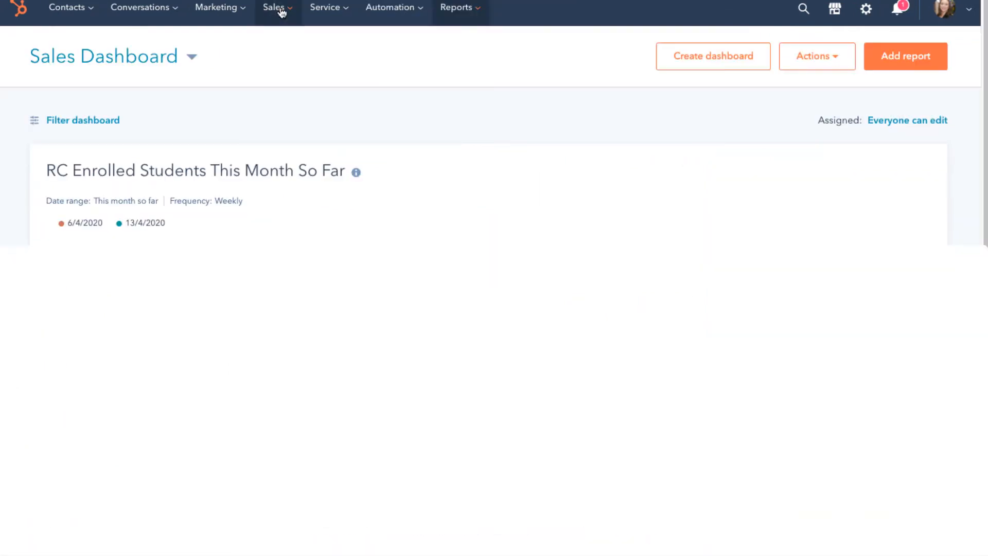
- Open the deals board, view the Sales Pipeline, and switch back to the Job Upskilling Pipeline
click(283, 11)
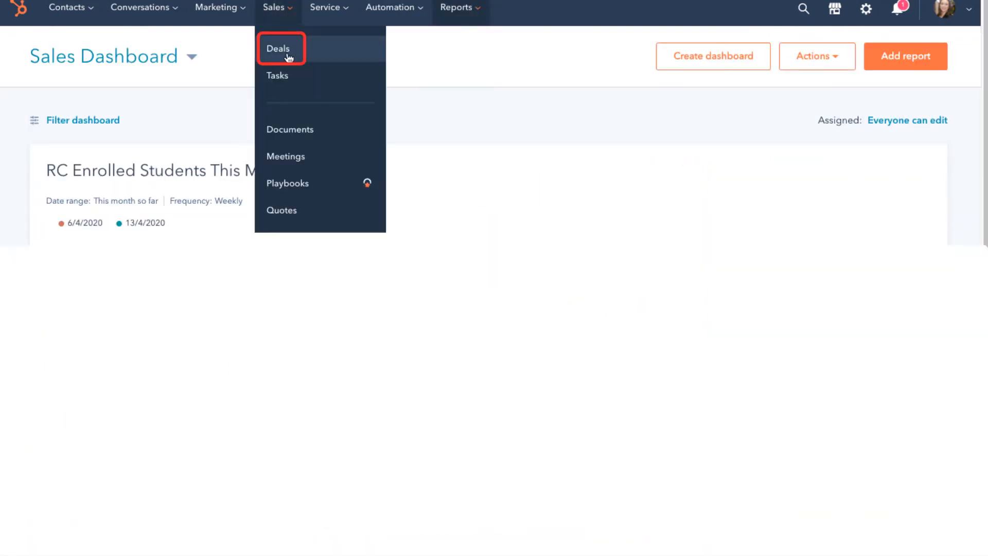
click(289, 59)
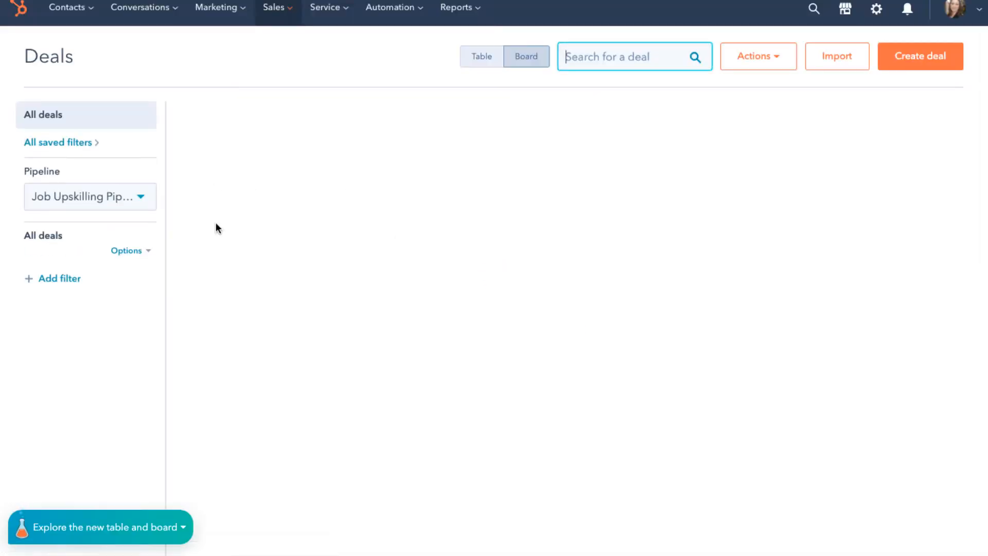
click(140, 200)
click(99, 300)
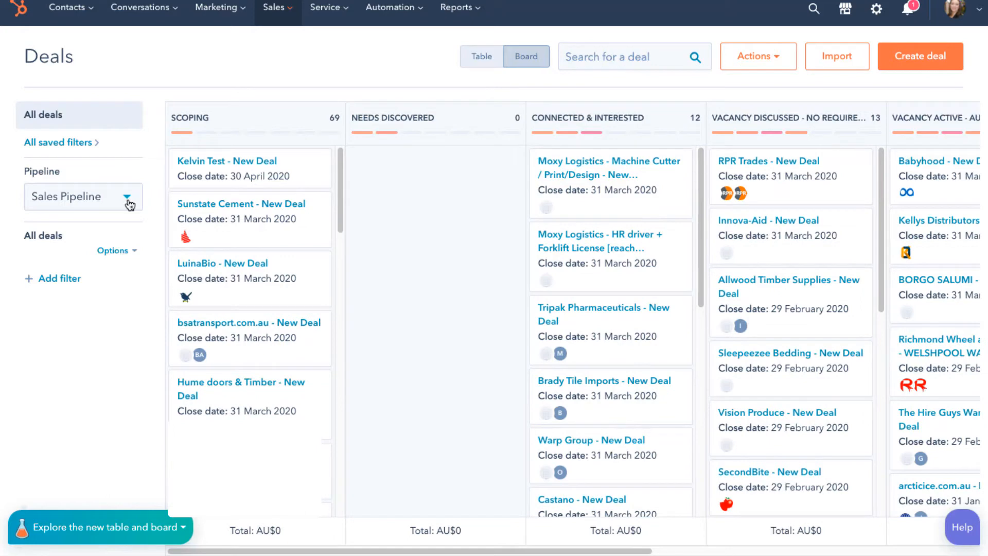
click(127, 199)
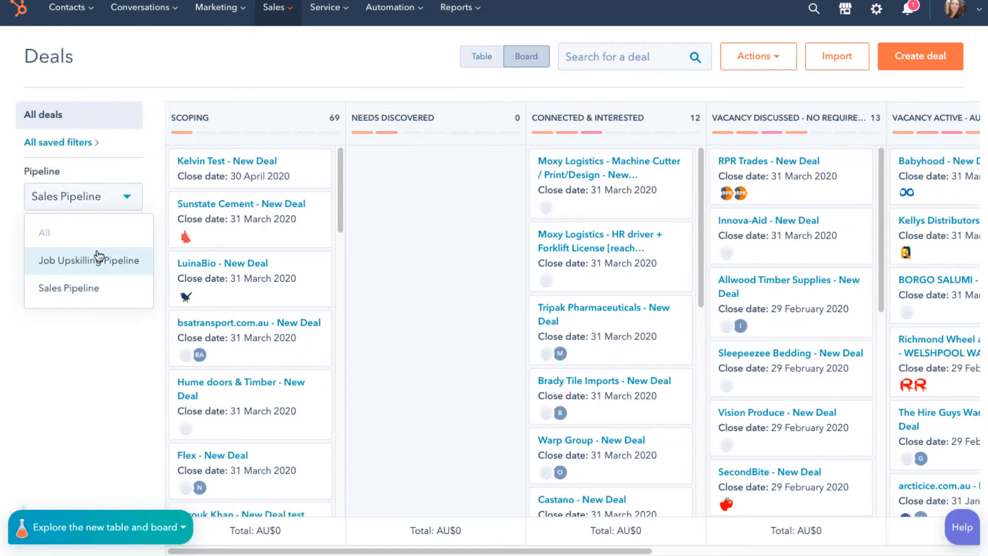
click(98, 258)
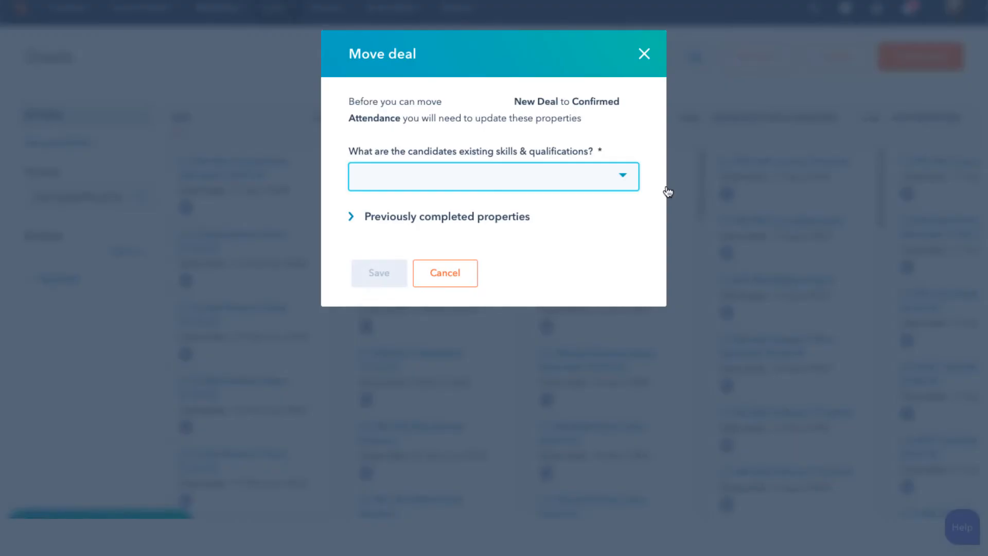
- Choose an option for the candidate's existing skills and qualifications, required for moving the new deal to Confirmed Attendance
click(415, 180)
click(417, 181)
click(392, 218)
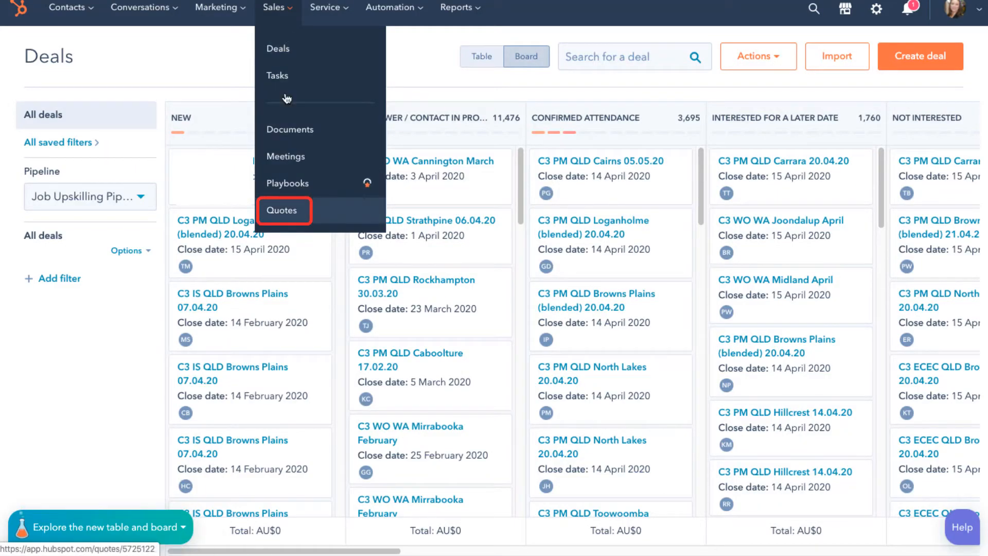
- Open the sales quotes, and in the quote using eSignature require the buyer contact's signature and choose a countersigner
click(288, 211)
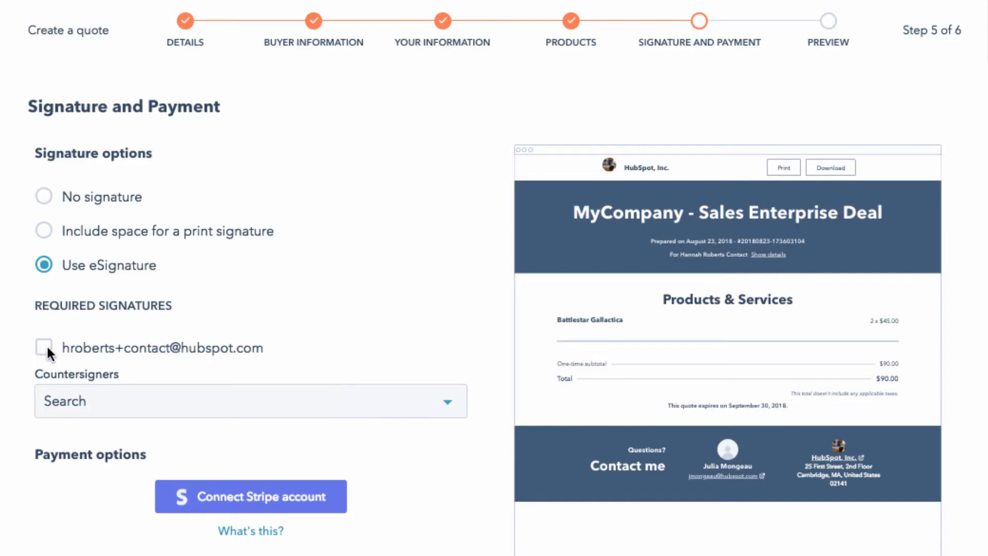
click(45, 347)
click(93, 400)
click(88, 510)
click(359, 300)
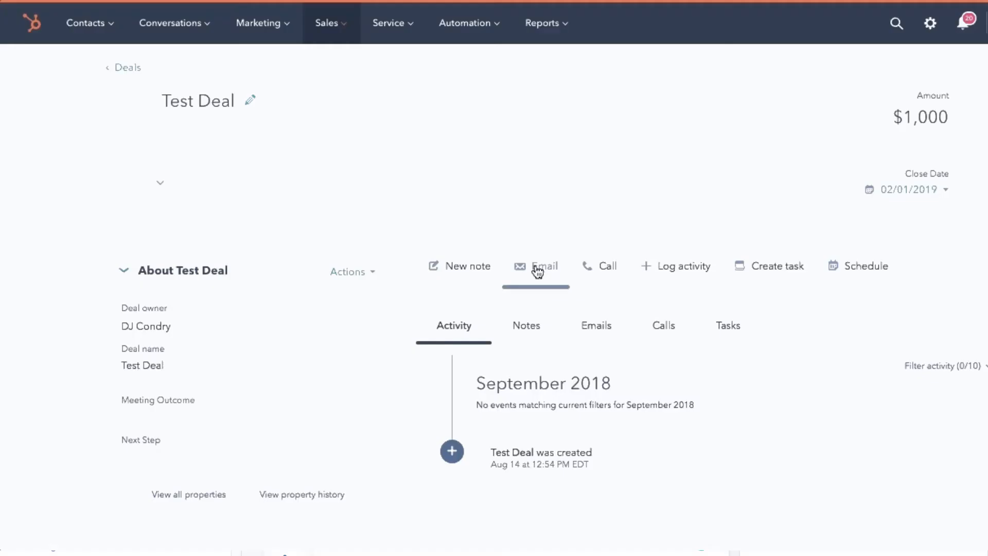
- Start an email from the Test Deal record and set up a new Vidyard screen recording to insert in it
click(538, 272)
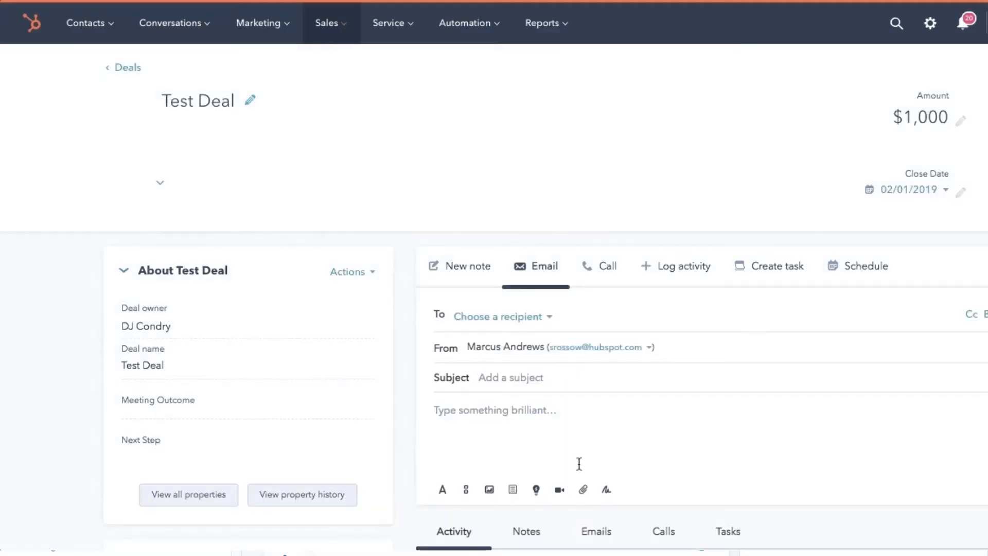
click(561, 493)
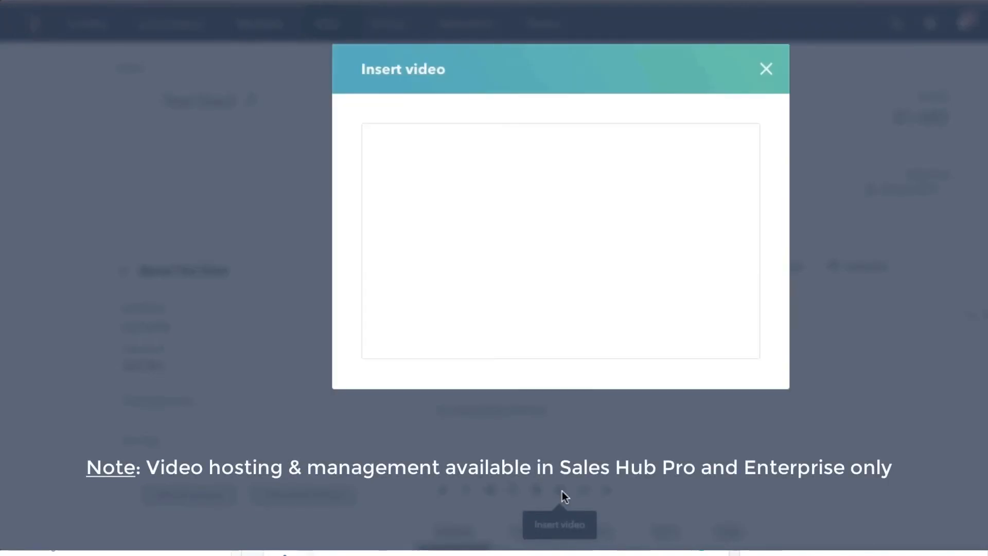
click(725, 144)
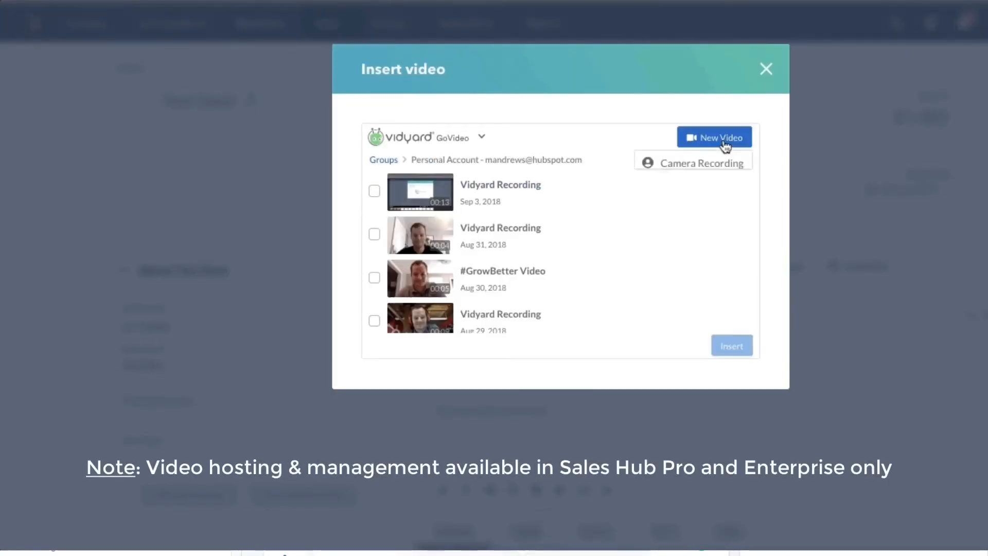
click(710, 187)
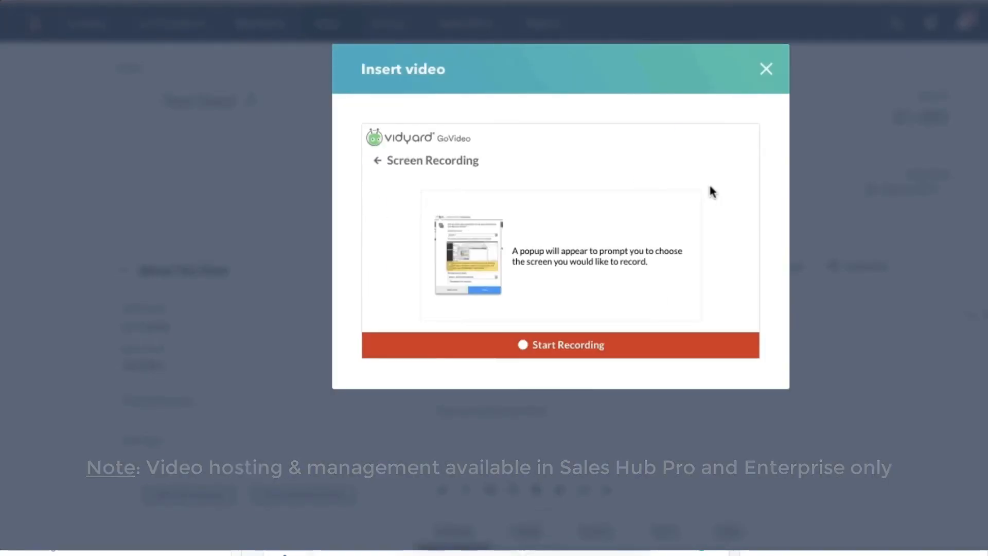
click(746, 344)
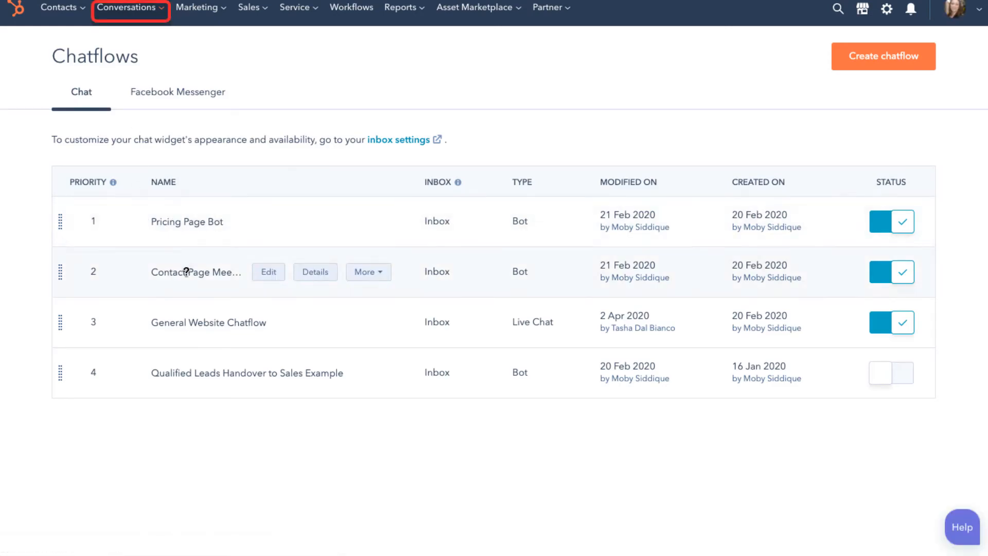
- Open the Contact Page Meetings Booking chatflow for editing and look through its bot actions
click(267, 274)
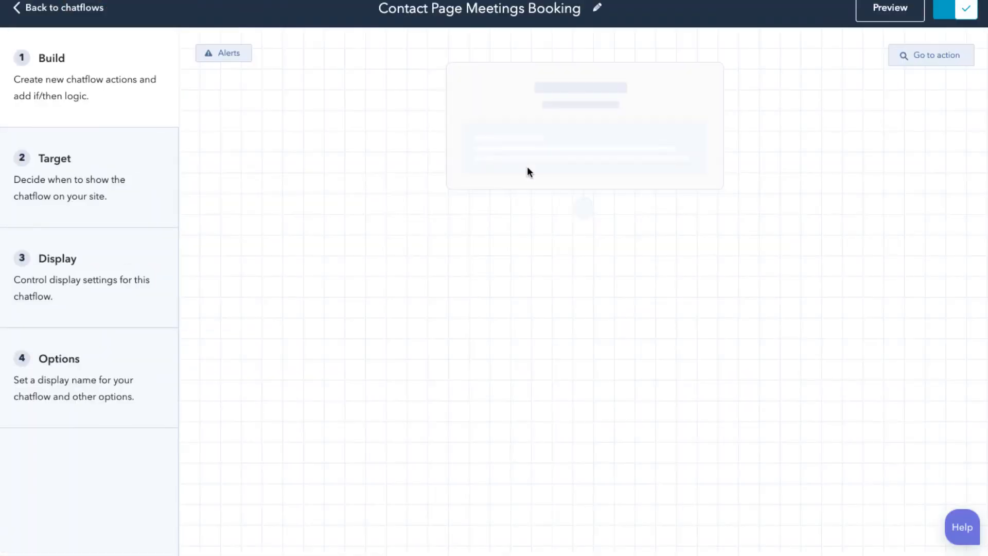
scroll(740, 288, down, 7)
scroll(740, 289, up, 7)
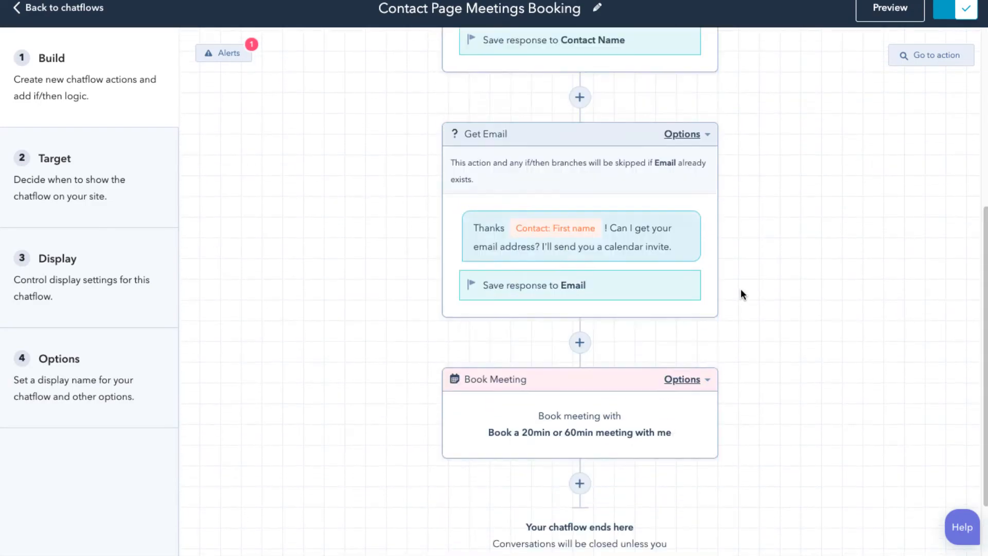
- Preview the chatflow, answer the bot with the name "test" and a test email address, close the preview, and return to the chatflows list
click(893, 14)
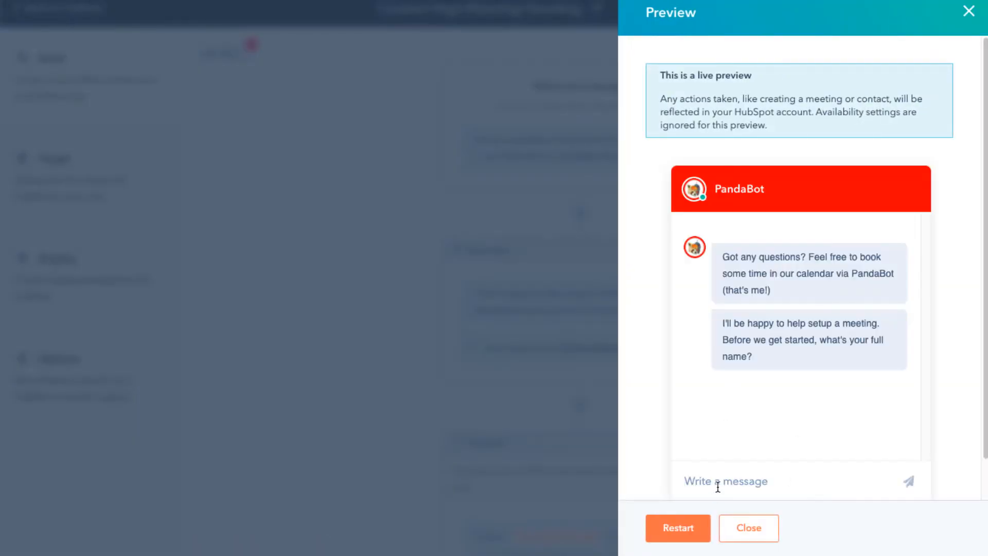
text(test)
key(Return)
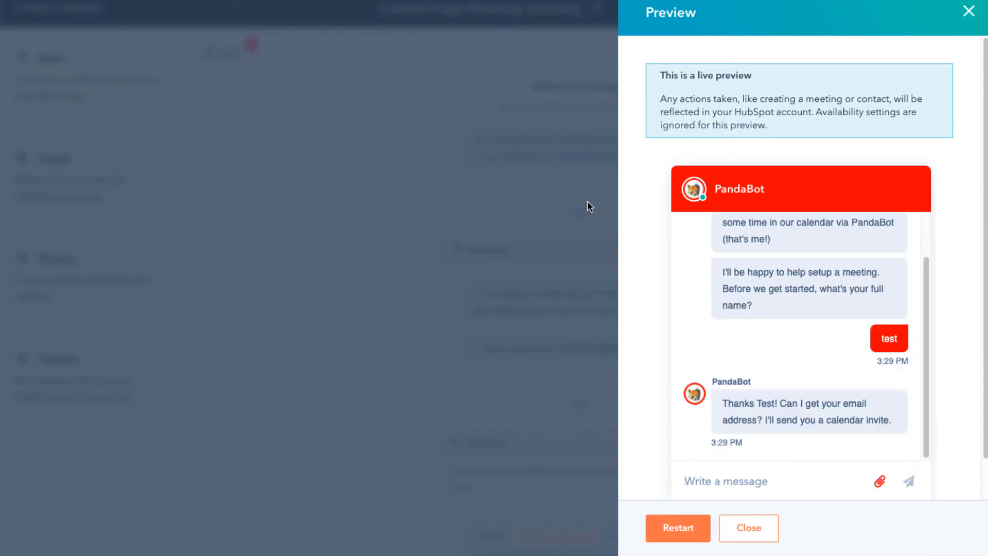
text(test@123.com)
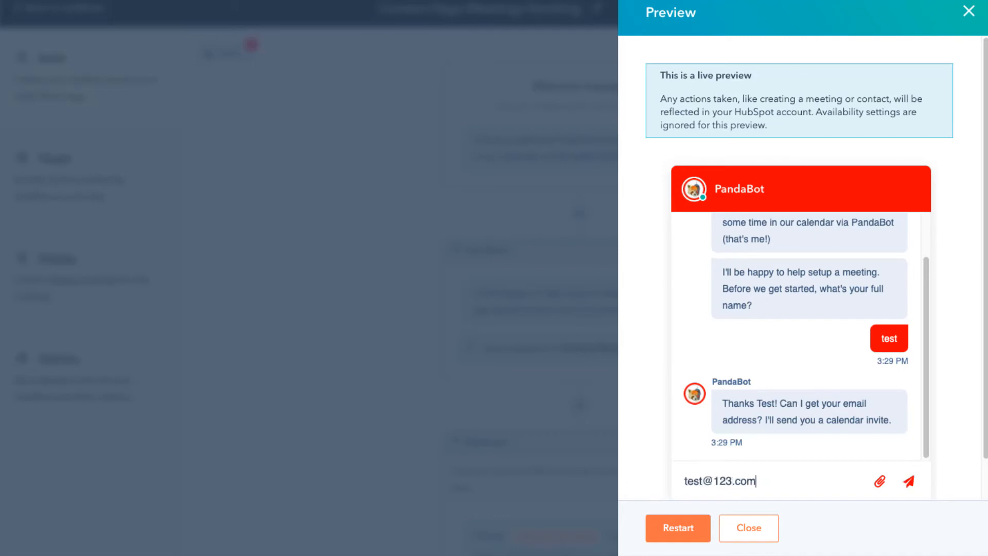
key(Return)
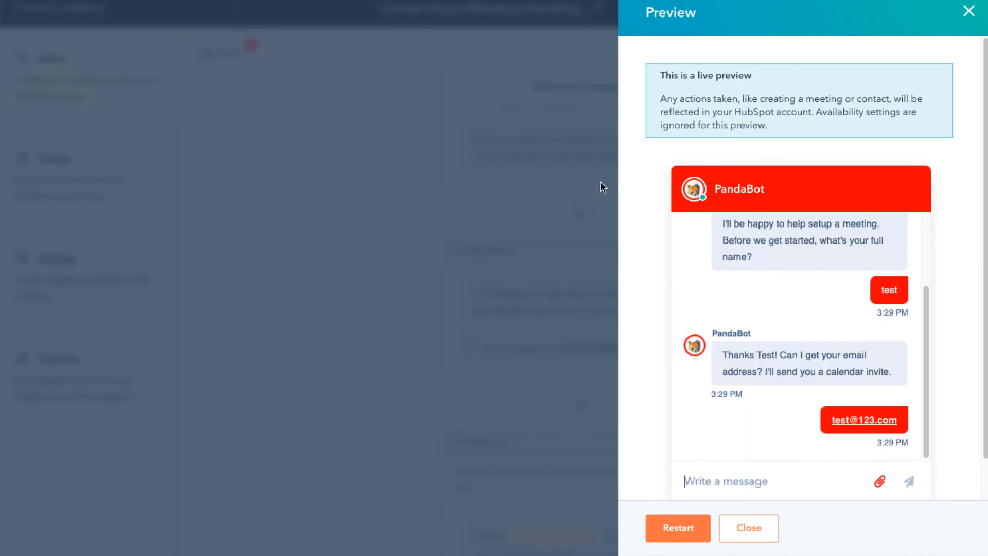
text(Th)
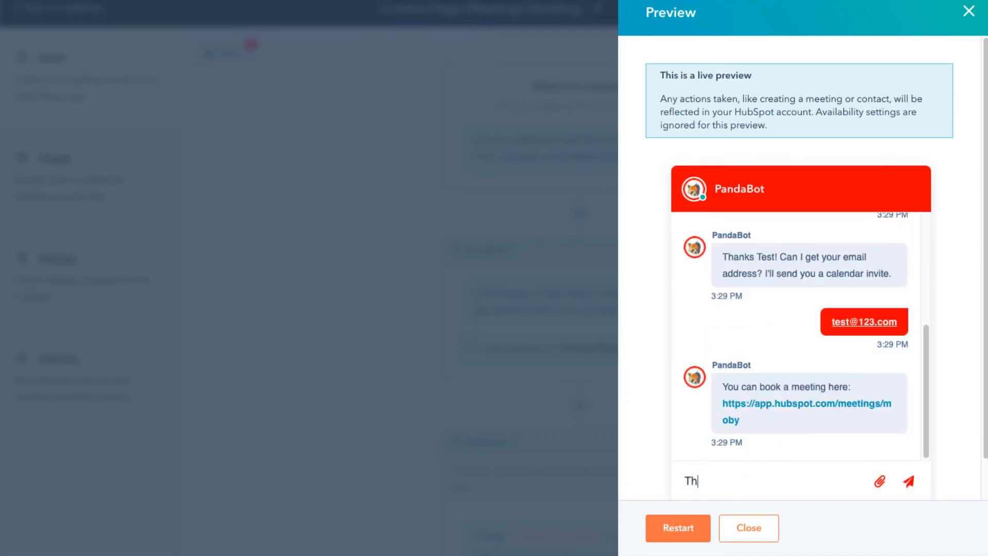
scroll(794, 402, down, 2)
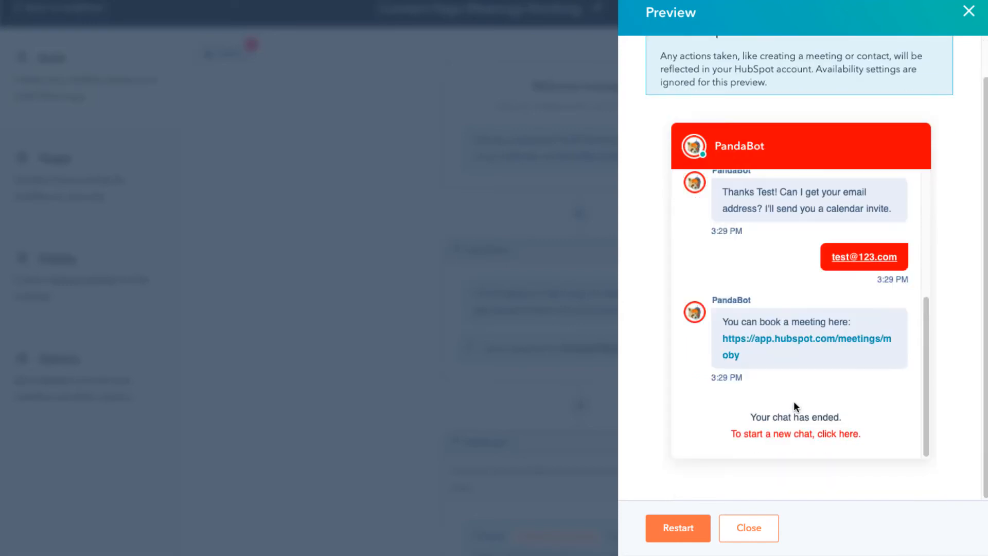
click(747, 527)
click(96, 10)
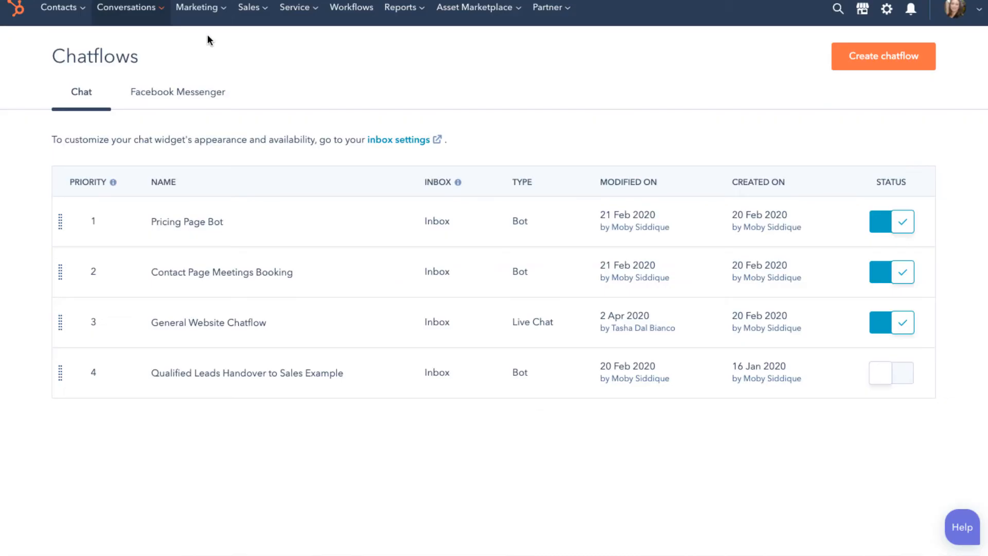
- View the chat threads in the conversations inbox and open the sales documents page
click(111, 11)
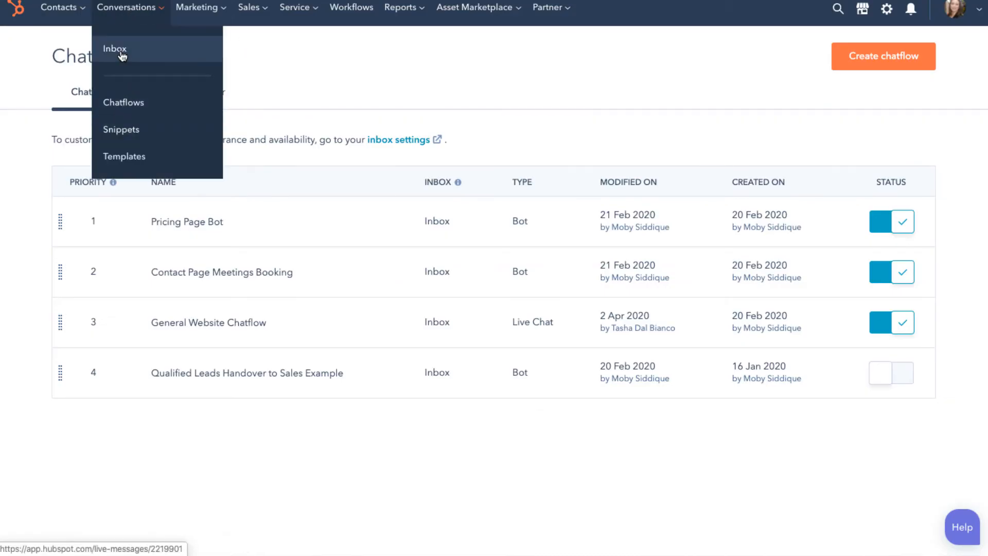
click(125, 50)
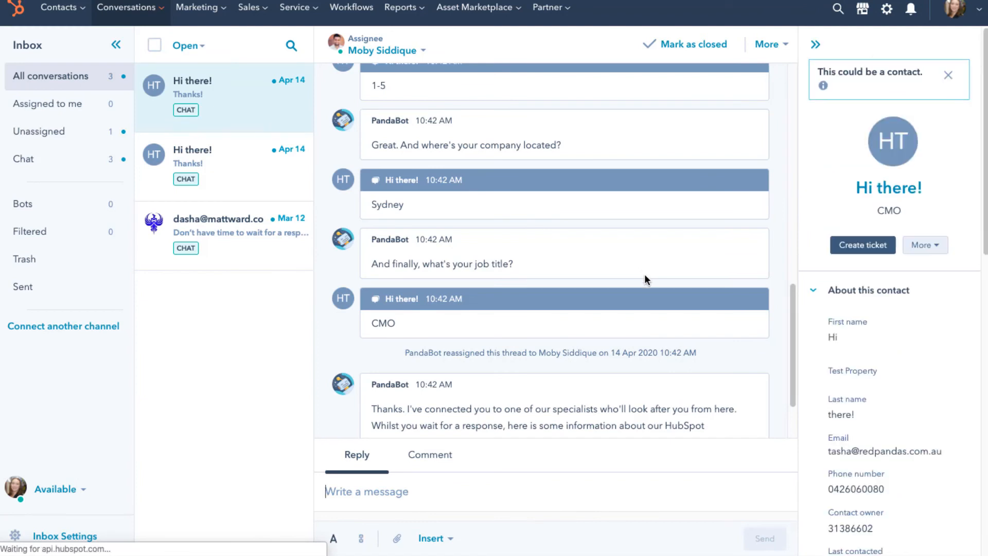
click(266, 11)
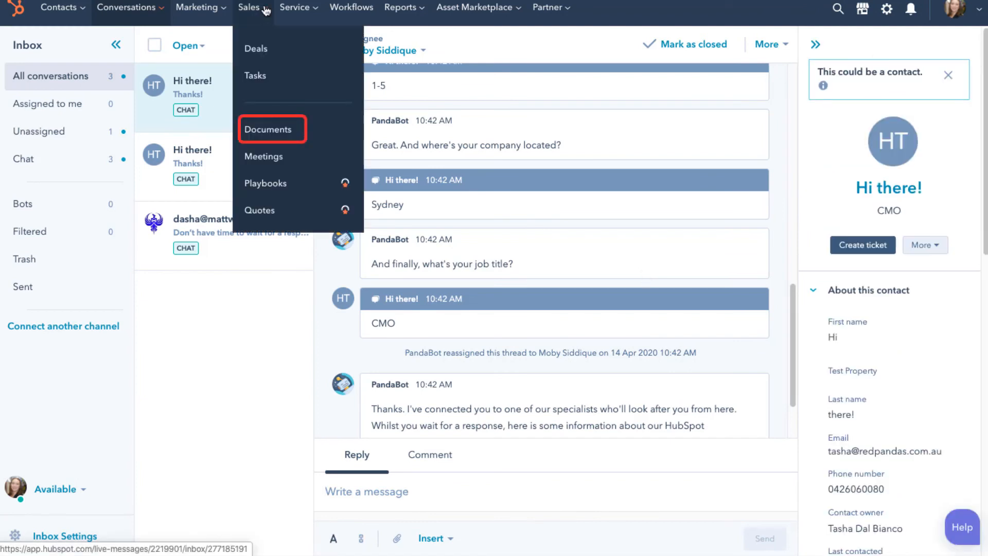
click(278, 129)
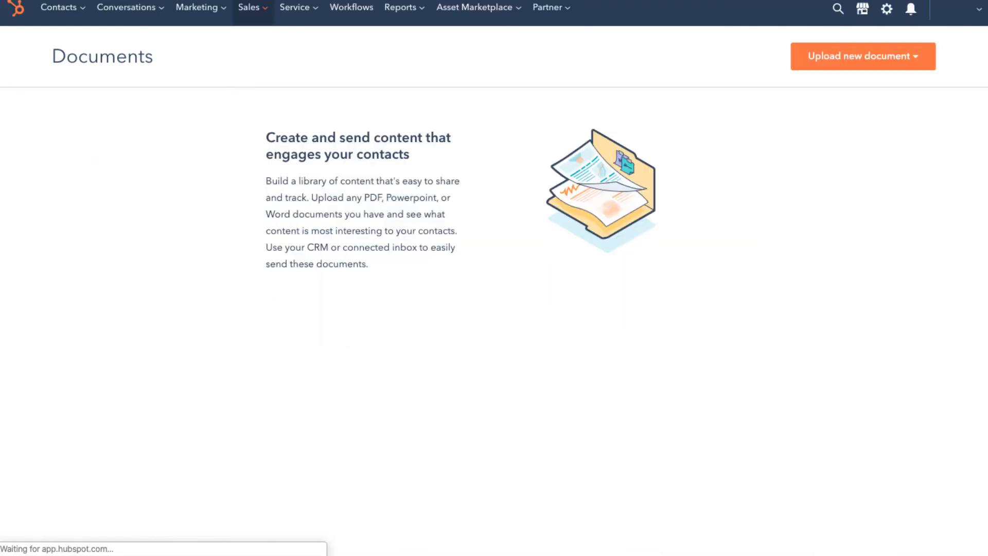
- Review the Configuration, Availability and Form Questions settings of the 60 min, 30 min, and 15 min meeting link, and return to the meetings list
click(250, 11)
click(265, 159)
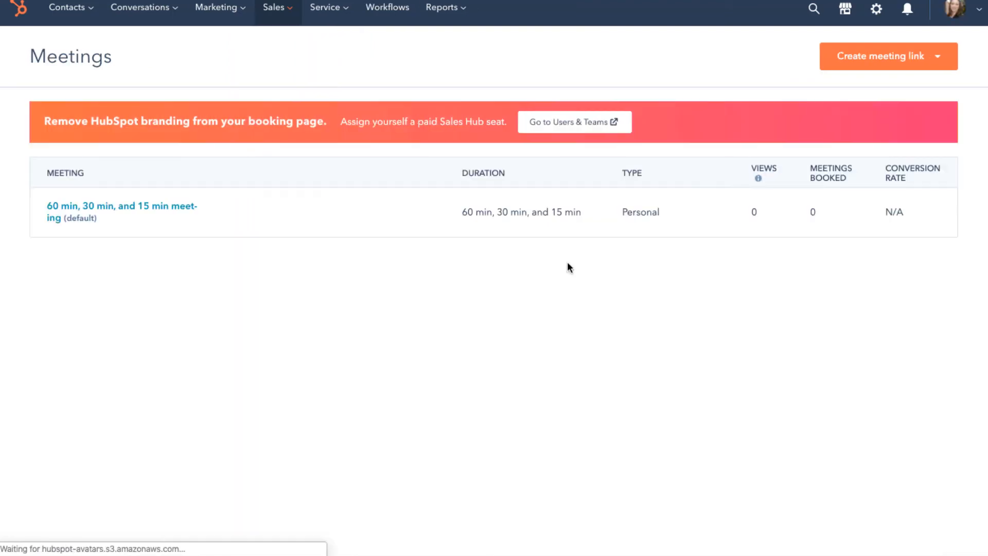
click(126, 211)
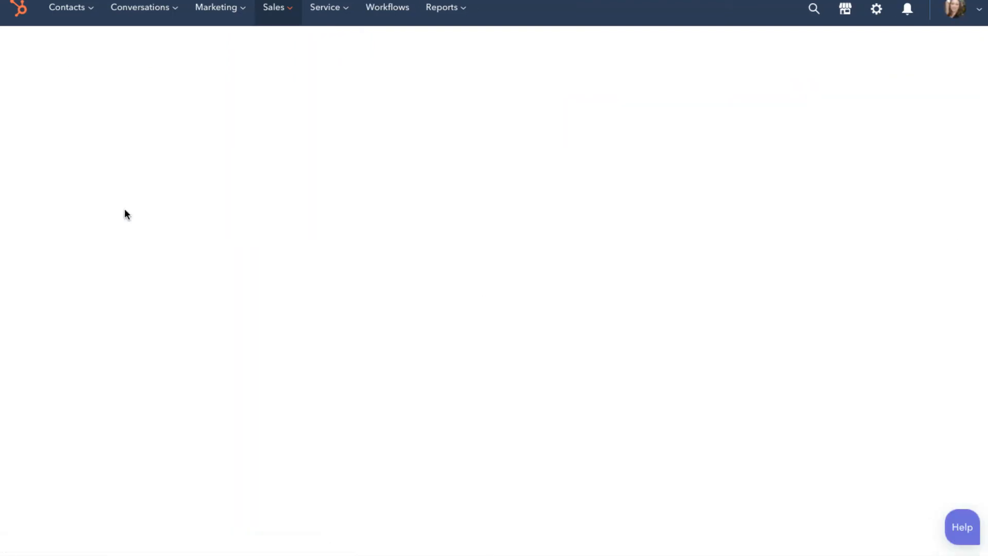
click(90, 153)
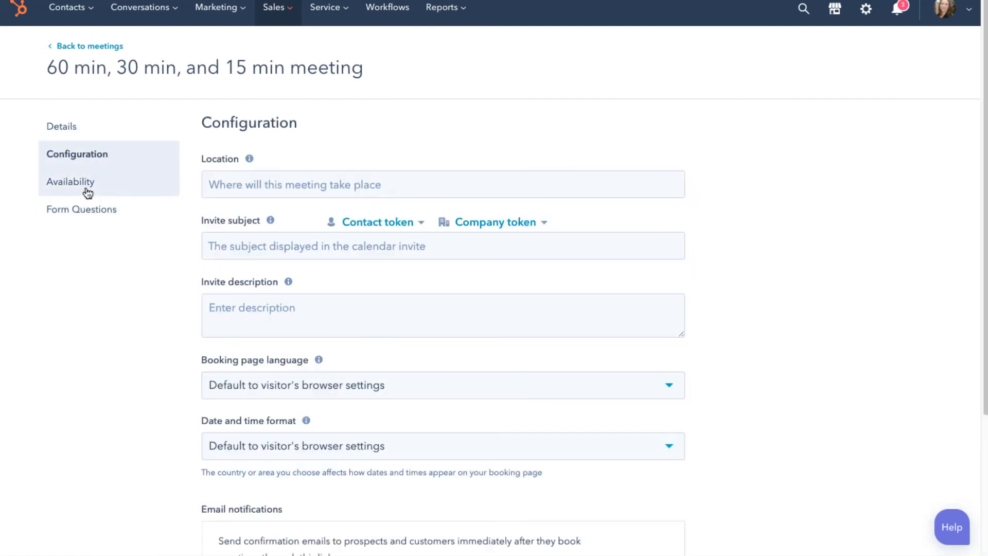
click(88, 193)
click(88, 210)
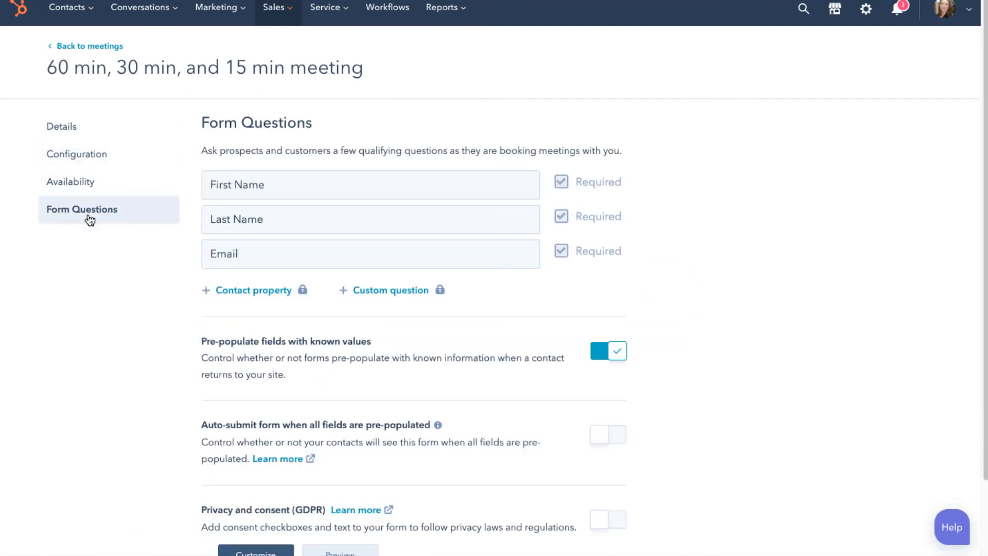
click(91, 50)
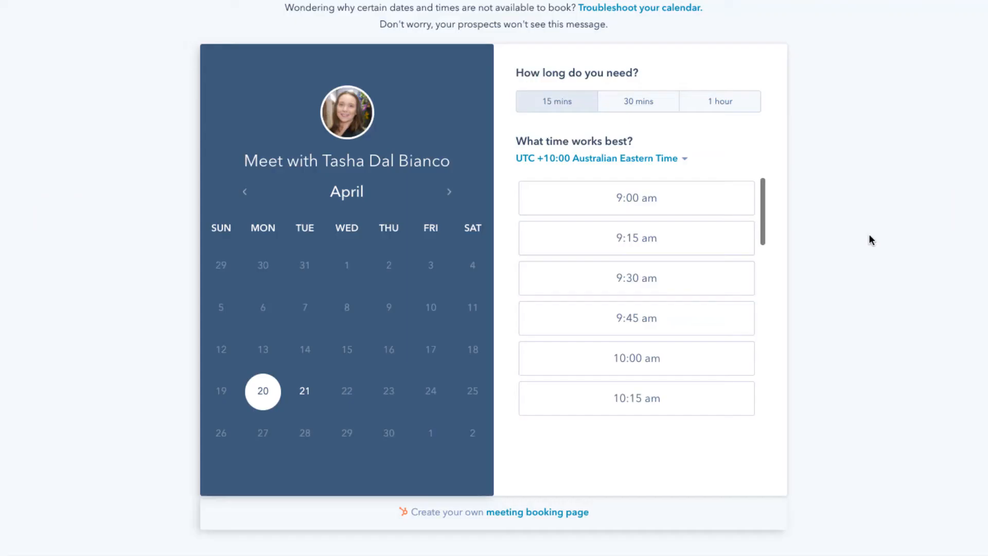